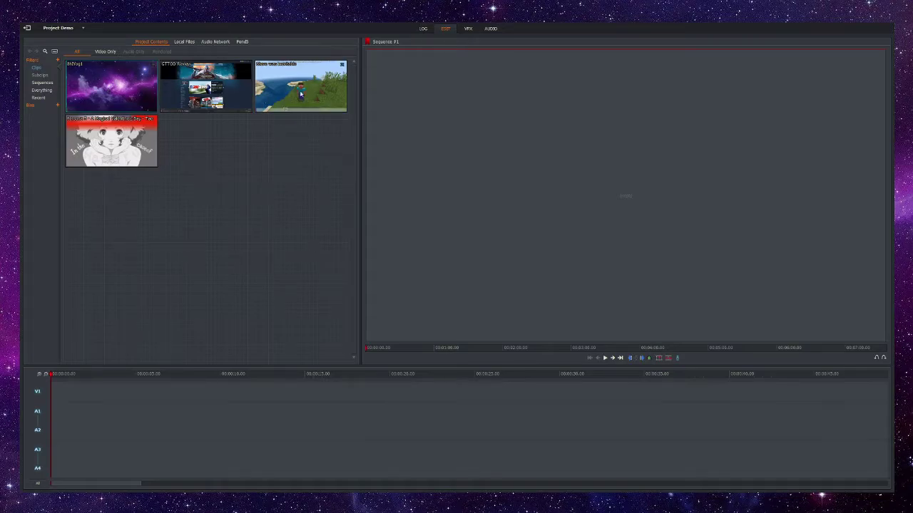
- Place the Steve was inevitable clip at the timeline start and cut it to about the first 8 seconds, removing the remainder
drag(308, 90, 191, 376)
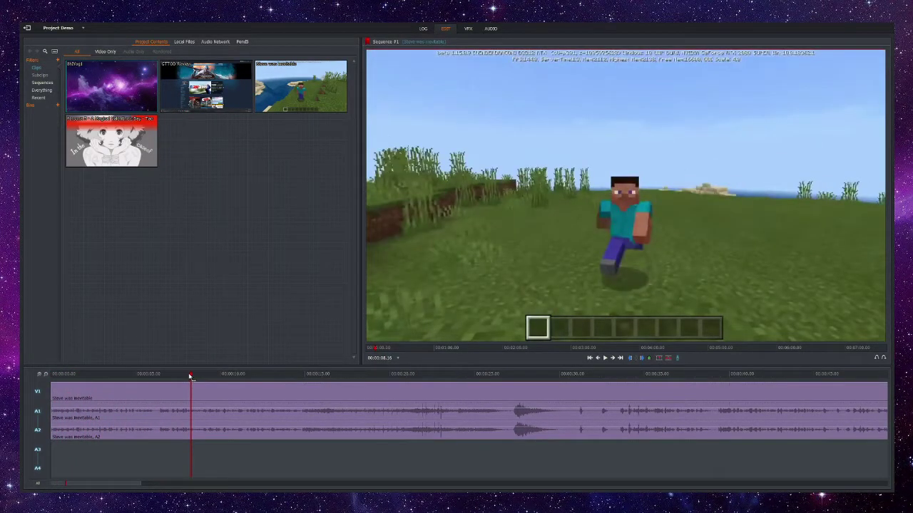
key(c)
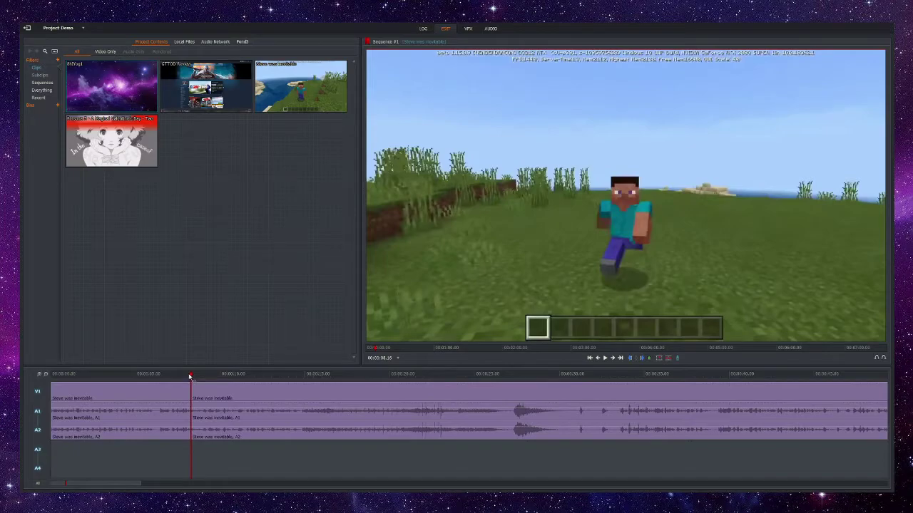
right_click(224, 396)
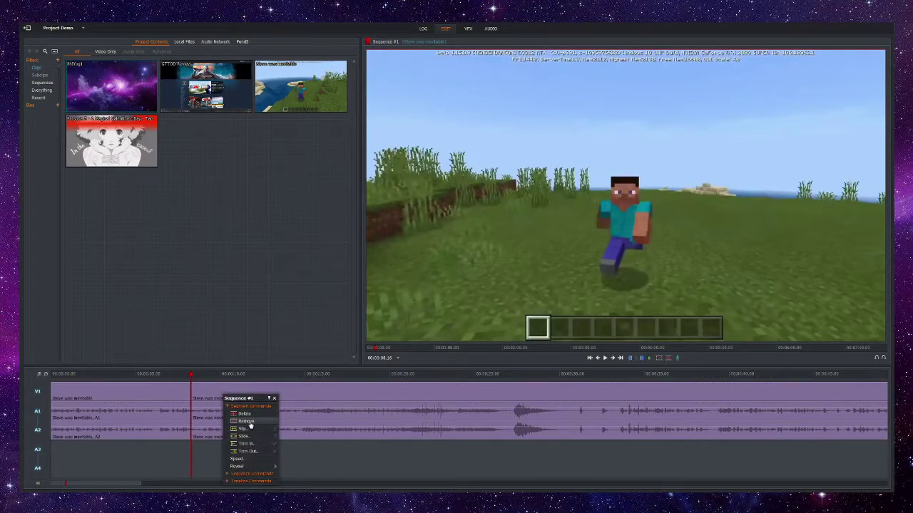
click(247, 422)
- Remove the Steve clip's audio from tracks A1 and A2, keeping its video on V1, and return to the sequence start
drag(191, 375, 90, 375)
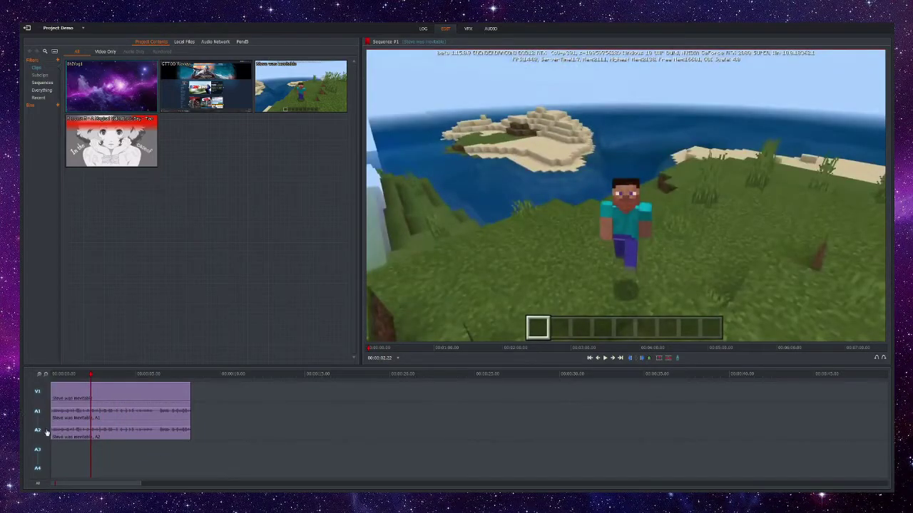
click(35, 393)
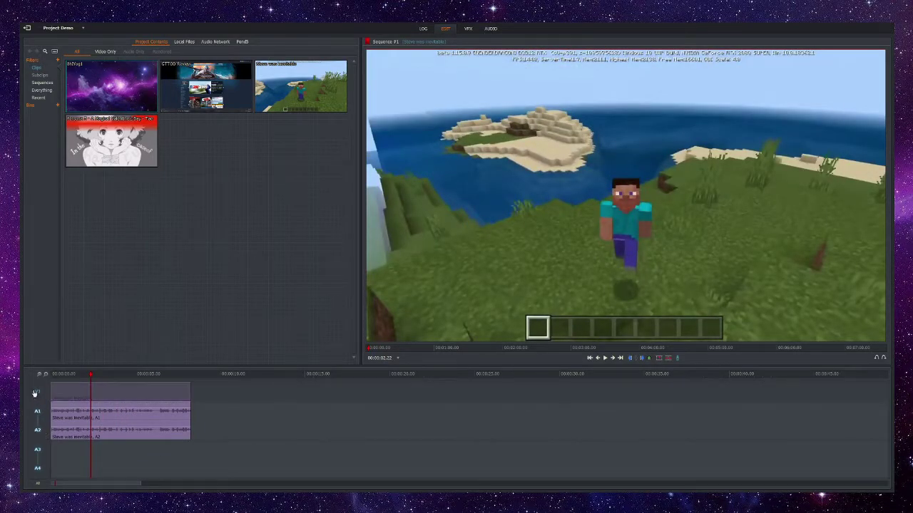
right_click(72, 414)
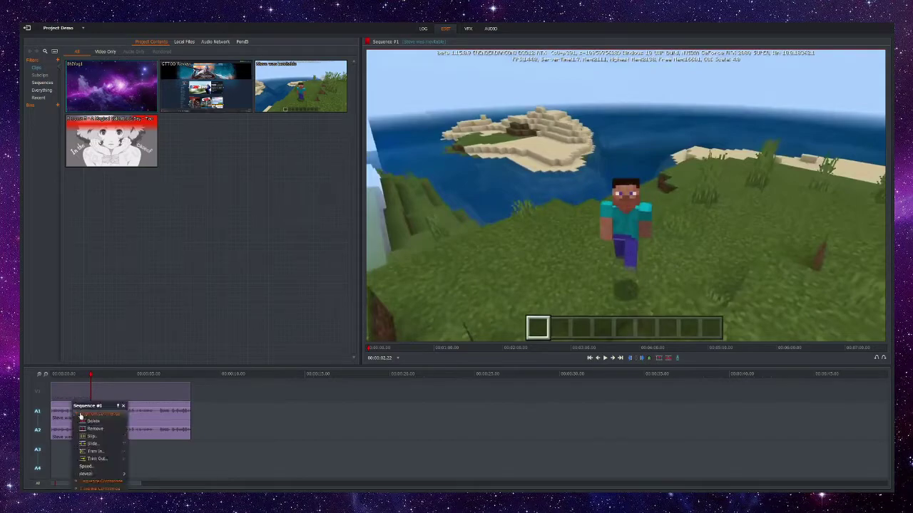
click(100, 428)
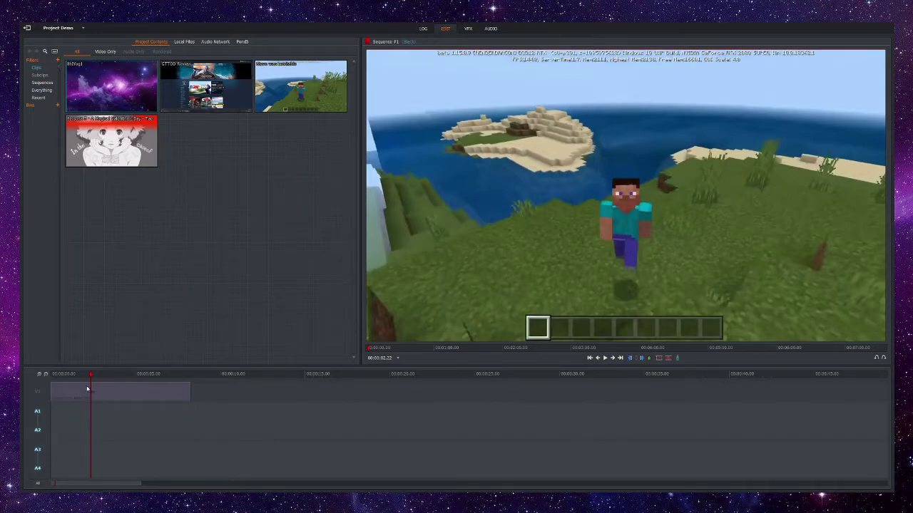
click(37, 392)
click(40, 375)
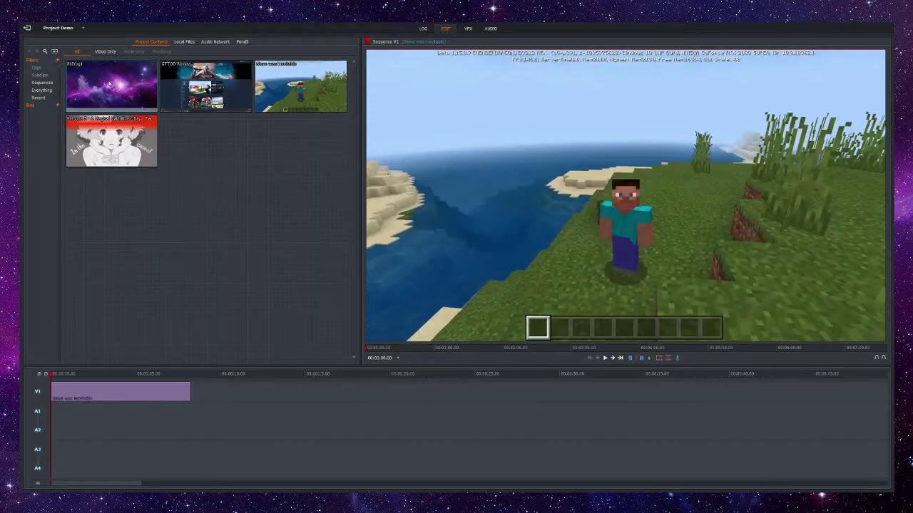
- Place the purple galaxy image on V1 directly after the Steve clip
drag(116, 86, 171, 388)
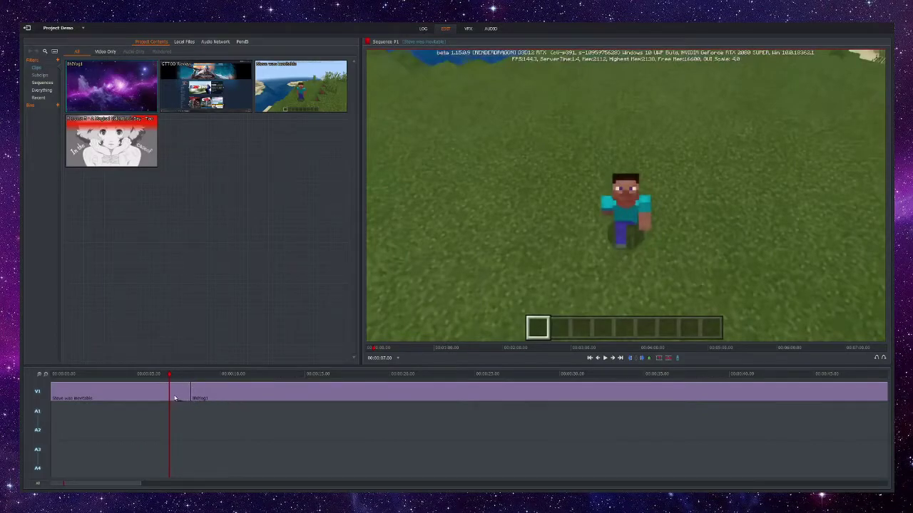
click(173, 376)
mouse_move(173, 376)
mouse_down()
mouse_move(204, 378)
mouse_move(169, 383)
mouse_up()
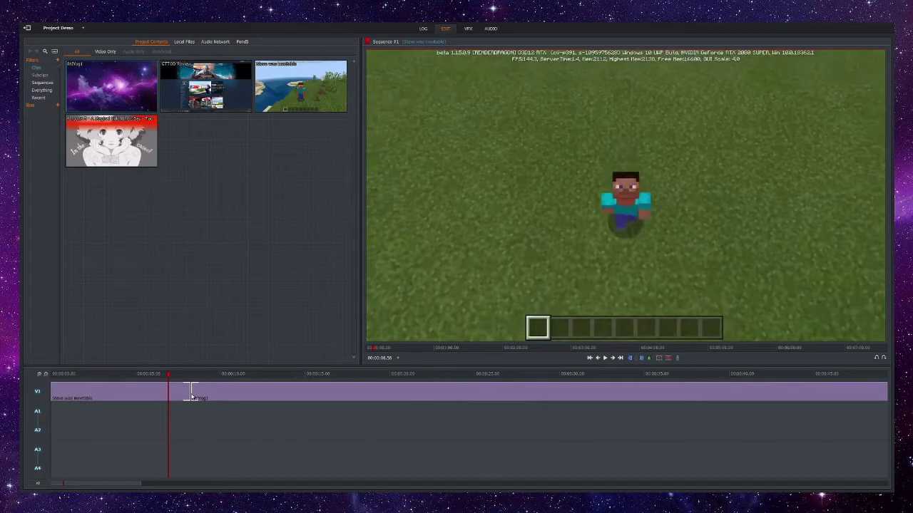
- Add a centred 30-frame Dissolve at the cut between the Steve clip and the galaxy image, and play it back
right_click(192, 393)
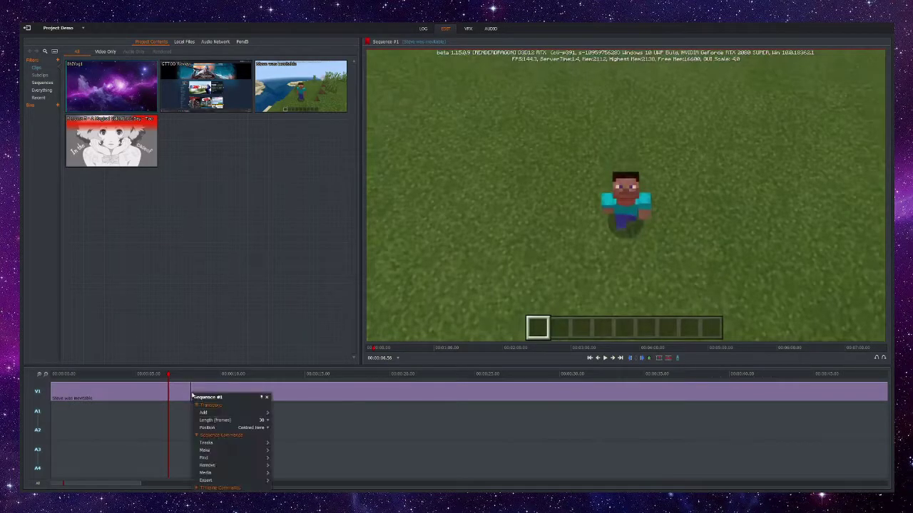
drag(195, 397, 276, 284)
mouse_move(297, 298)
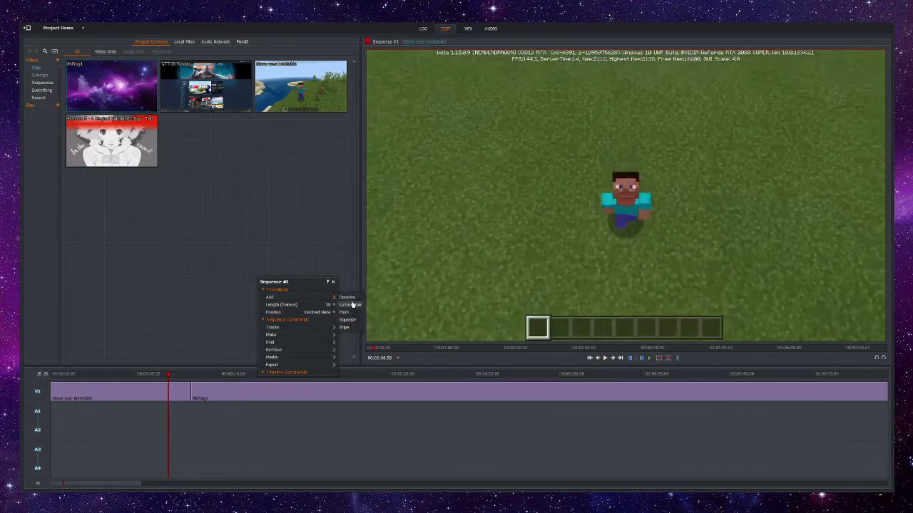
click(351, 299)
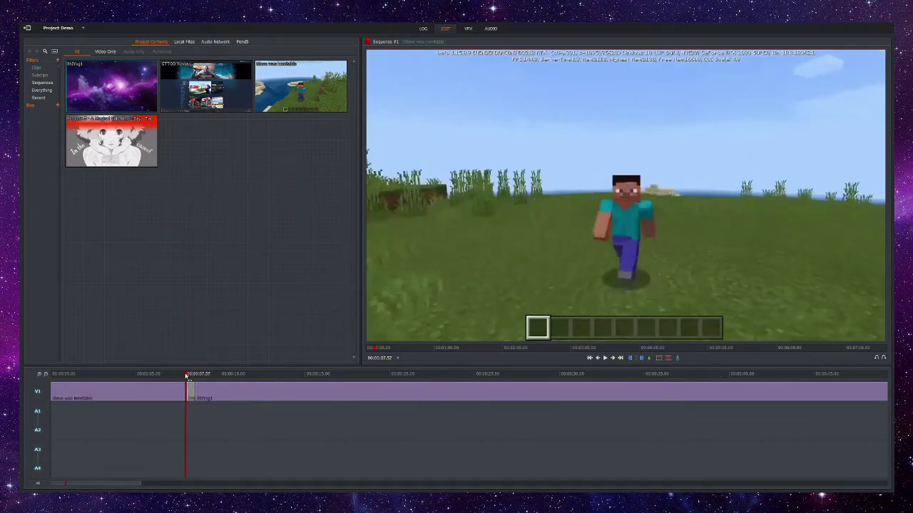
drag(186, 375, 169, 376)
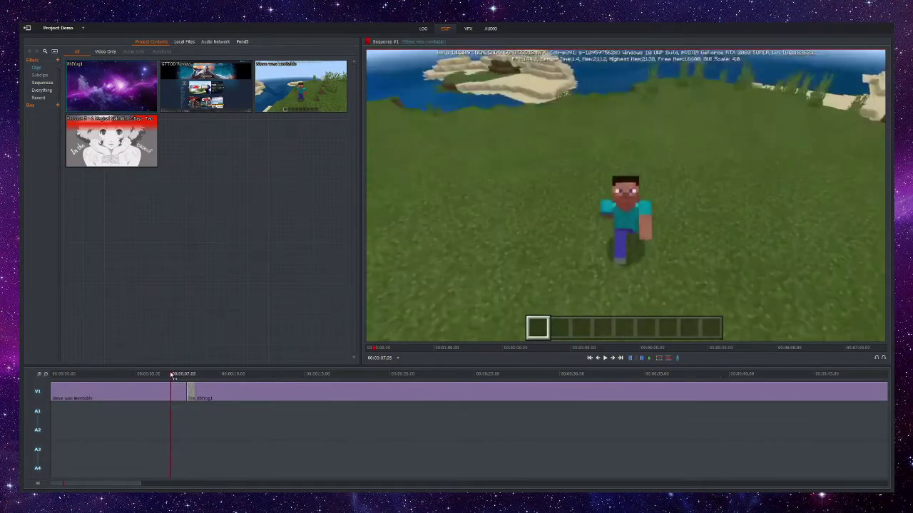
click(604, 358)
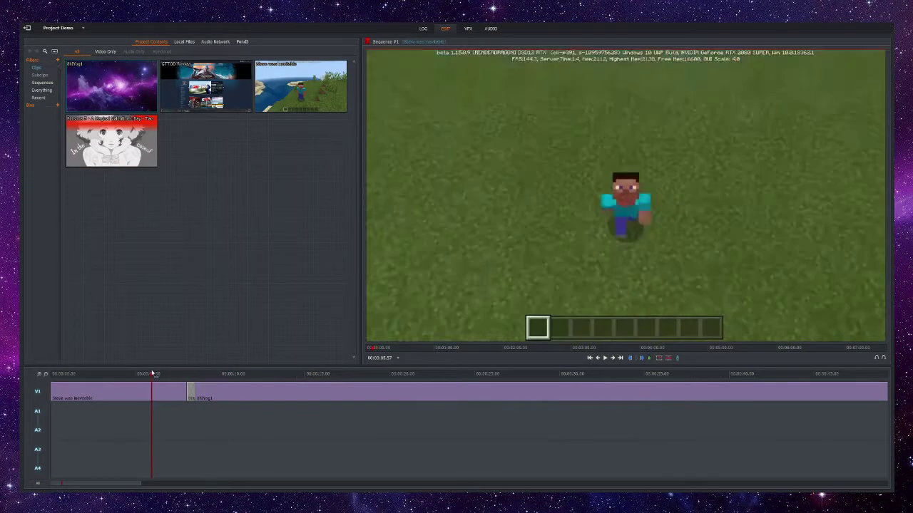
click(151, 375)
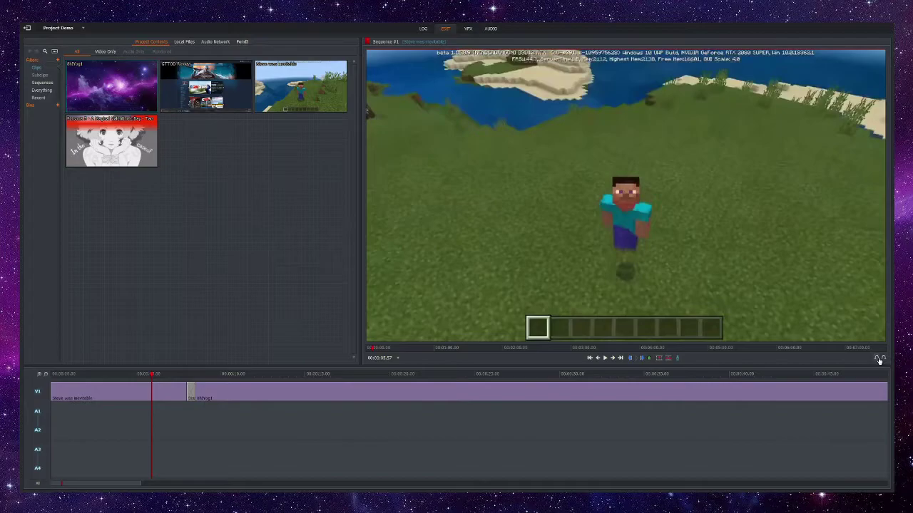
- Replace the transition between the Steve clip and the galaxy image with a centred 15-frame Dissolve, and preview it
click(193, 391)
right_click(191, 393)
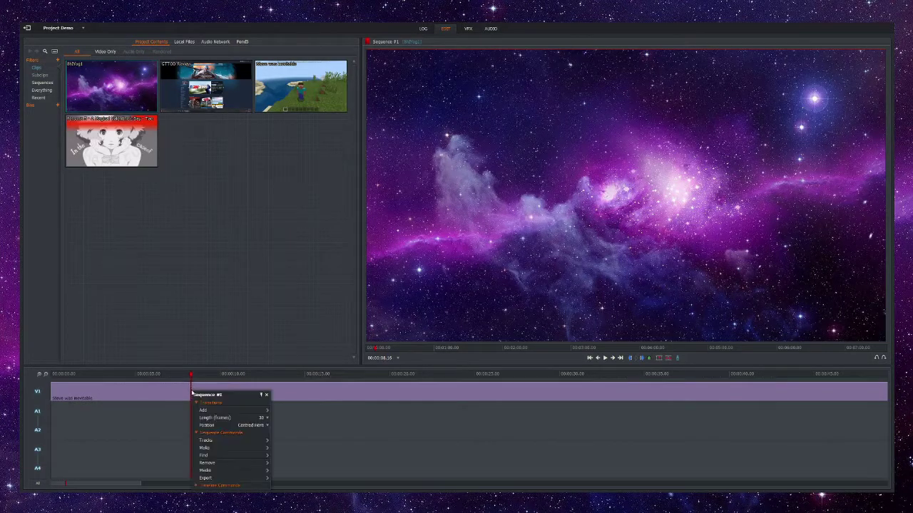
drag(219, 395, 278, 280)
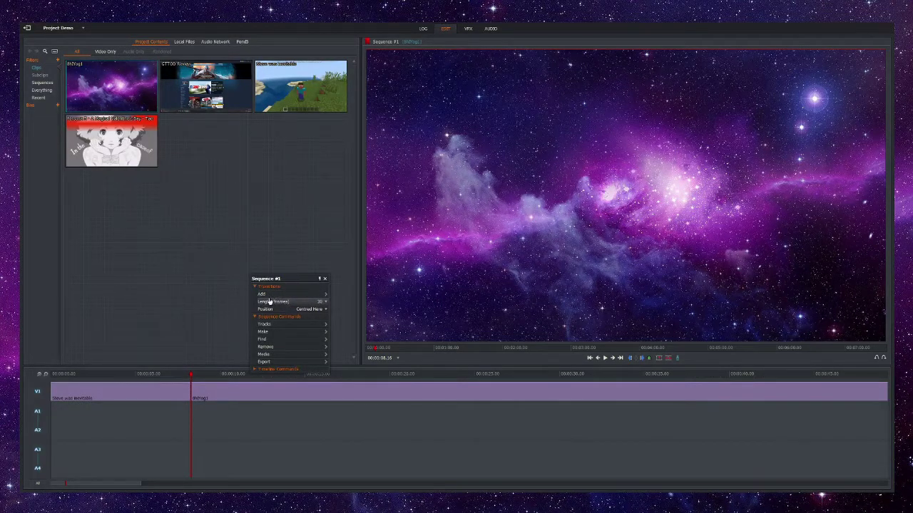
click(316, 303)
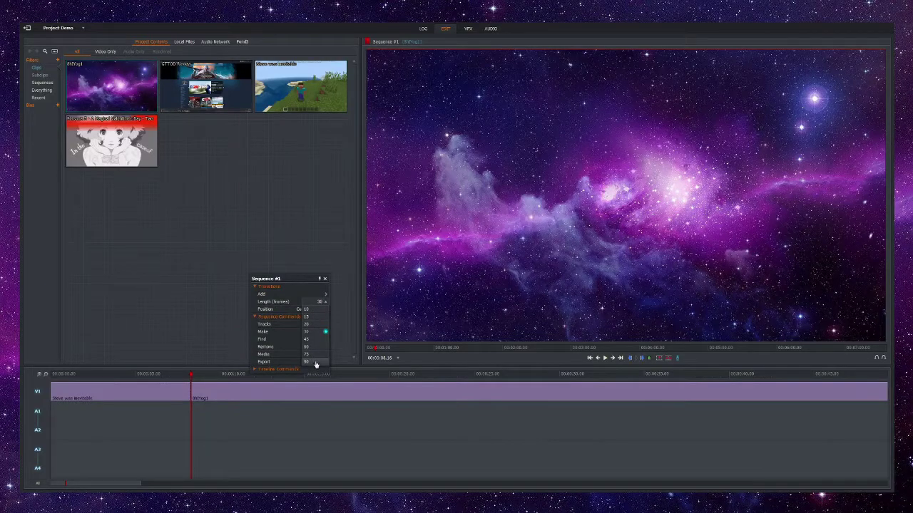
click(315, 319)
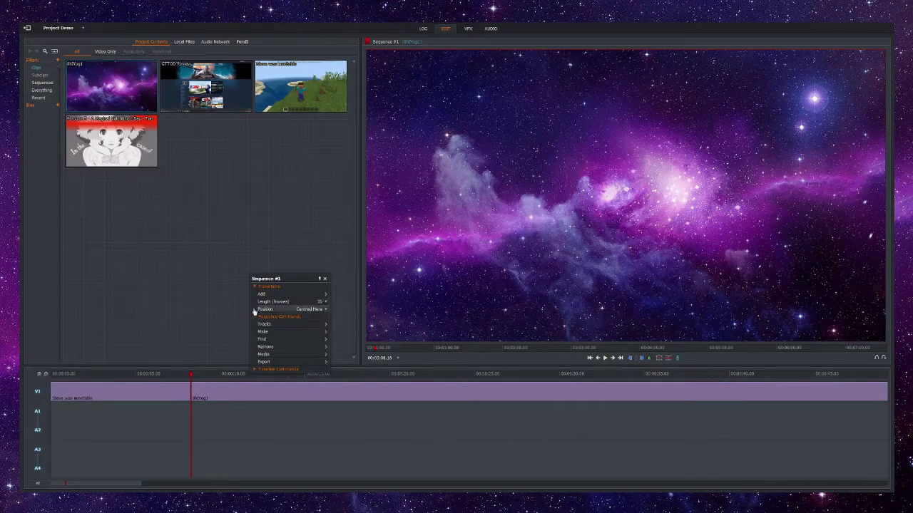
mouse_move(303, 295)
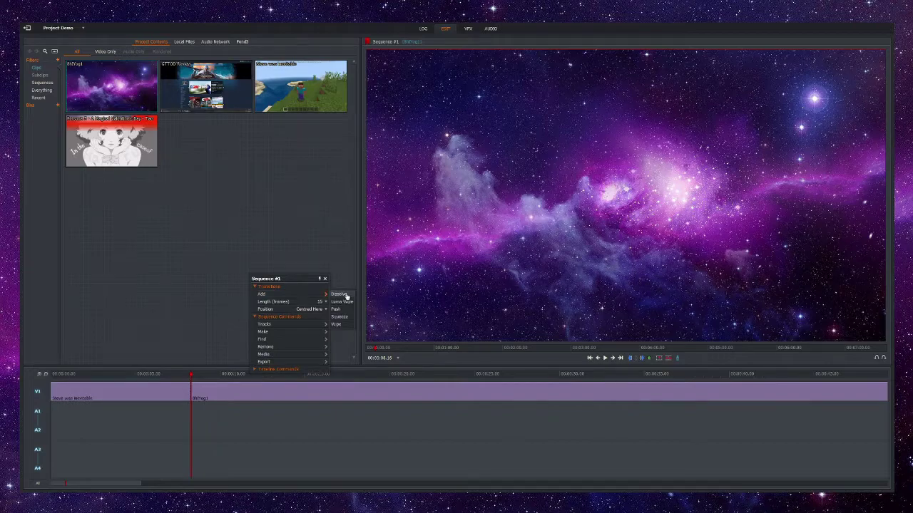
click(340, 295)
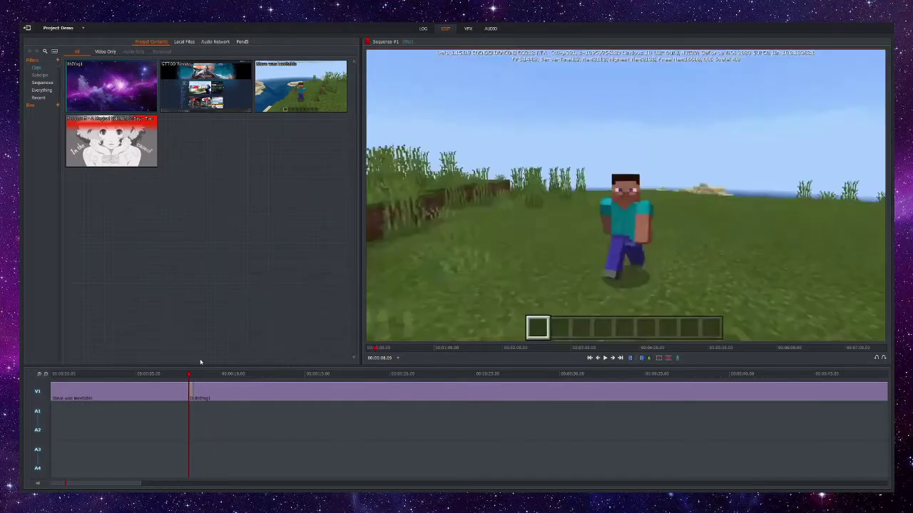
drag(188, 372, 172, 374)
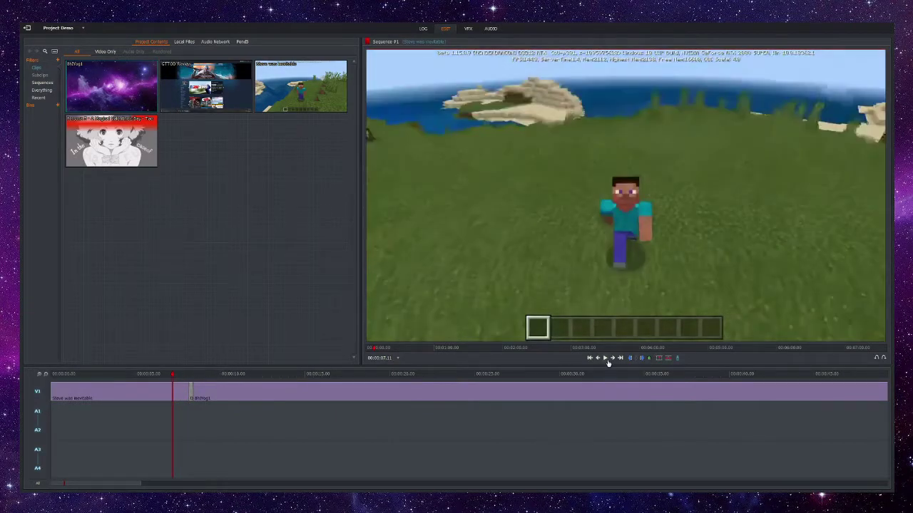
click(607, 361)
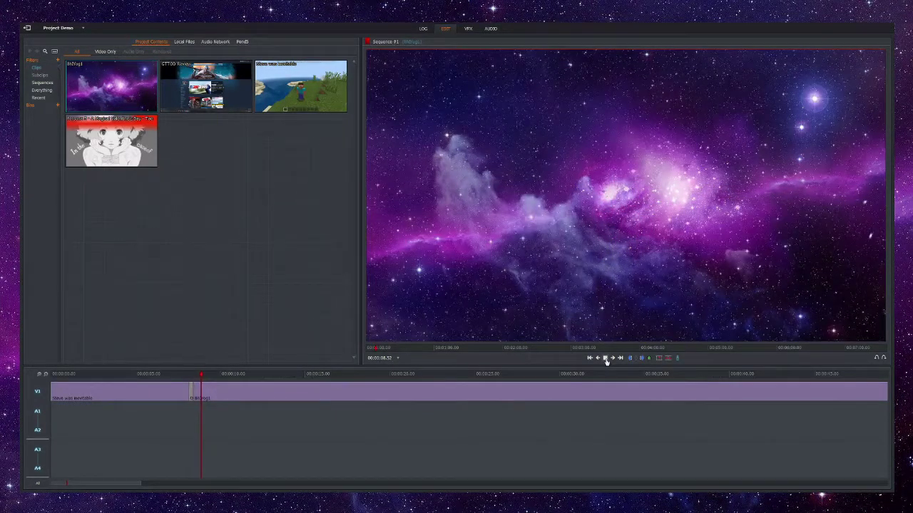
click(606, 359)
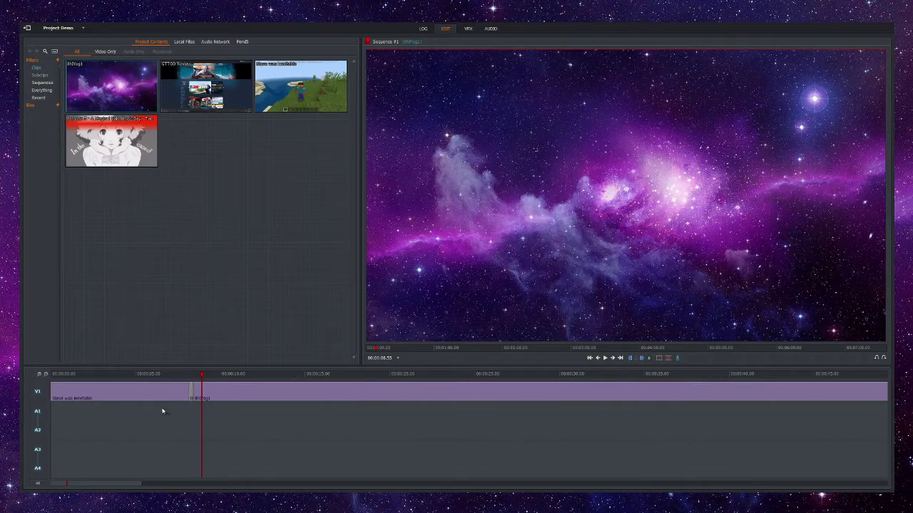
- Undo the dissolve and the galaxy image placement, leaving only the Steve clip on V1
right_click(191, 397)
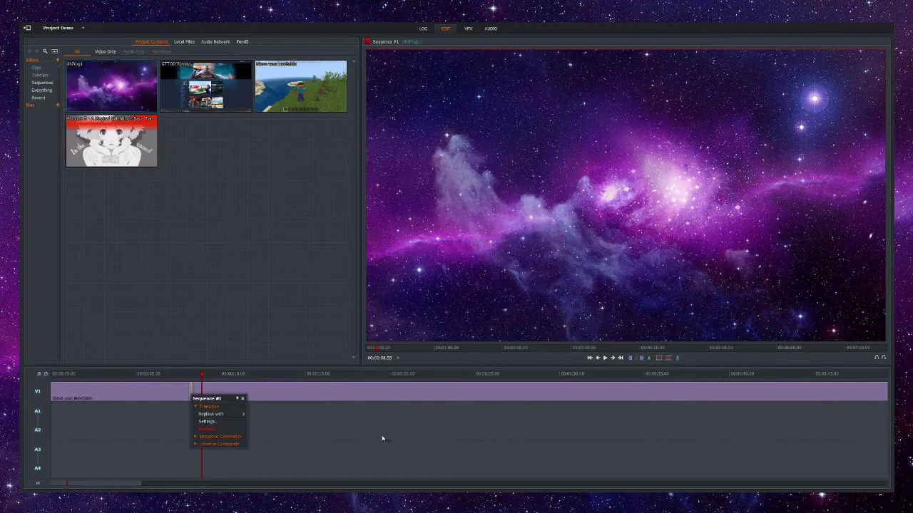
click(417, 432)
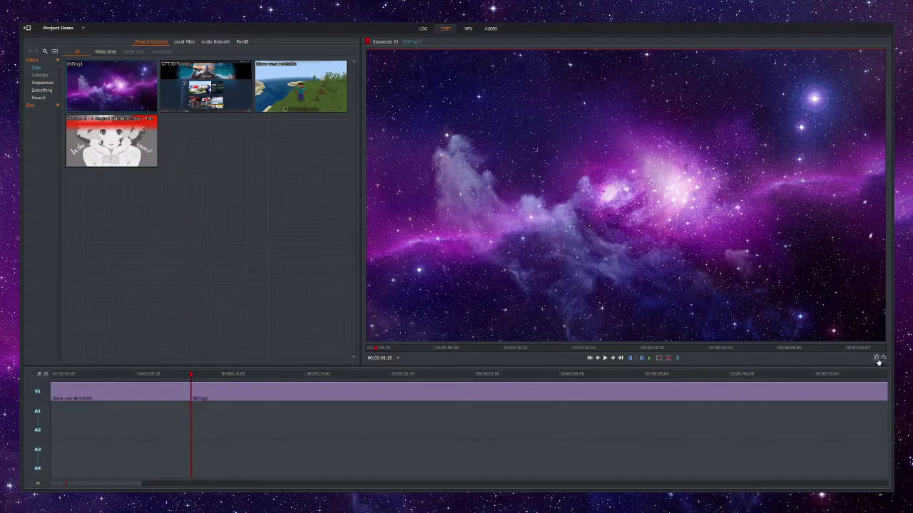
click(877, 359)
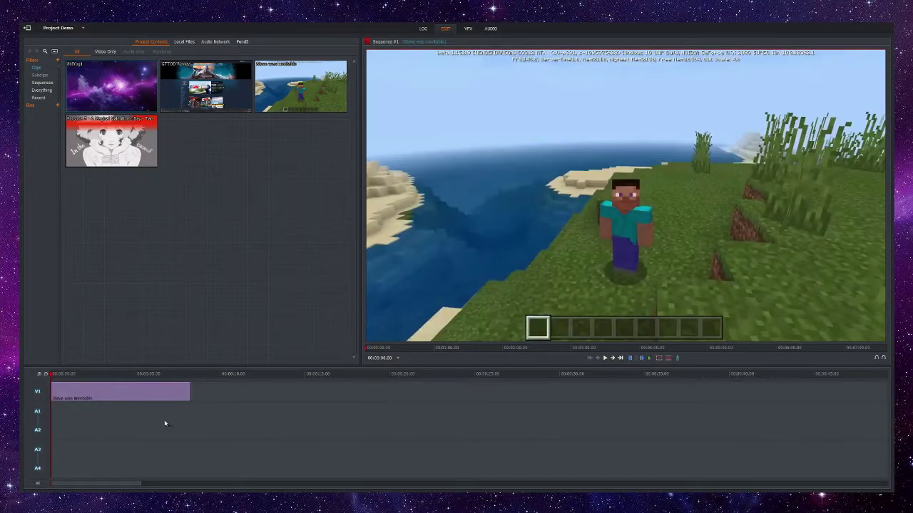
- Place the GTTOD Review clip directly after the Steve clip and remove its audio from A1 and A2, keeping the video
drag(208, 84, 191, 394)
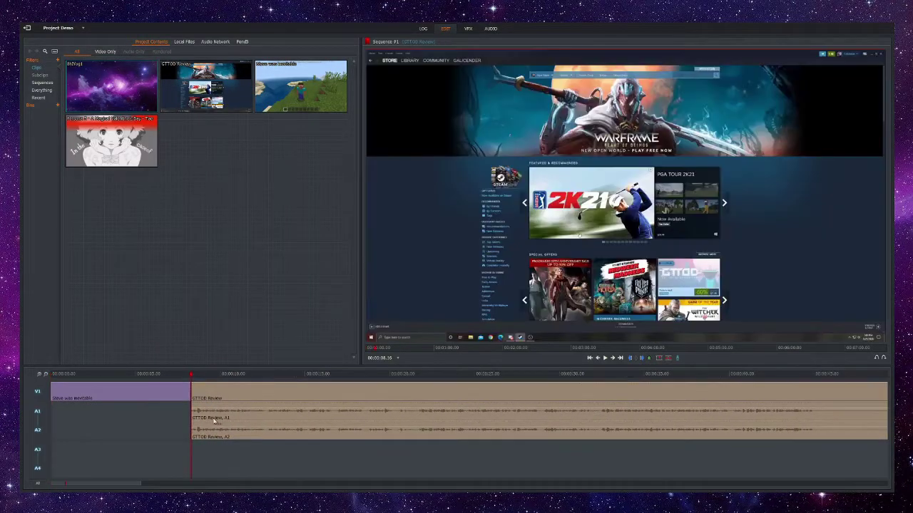
click(40, 395)
right_click(281, 425)
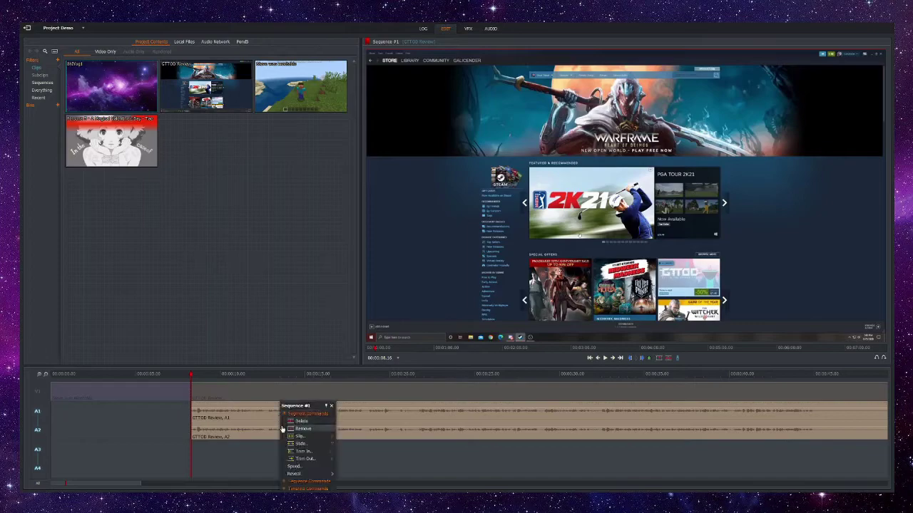
click(301, 428)
click(37, 392)
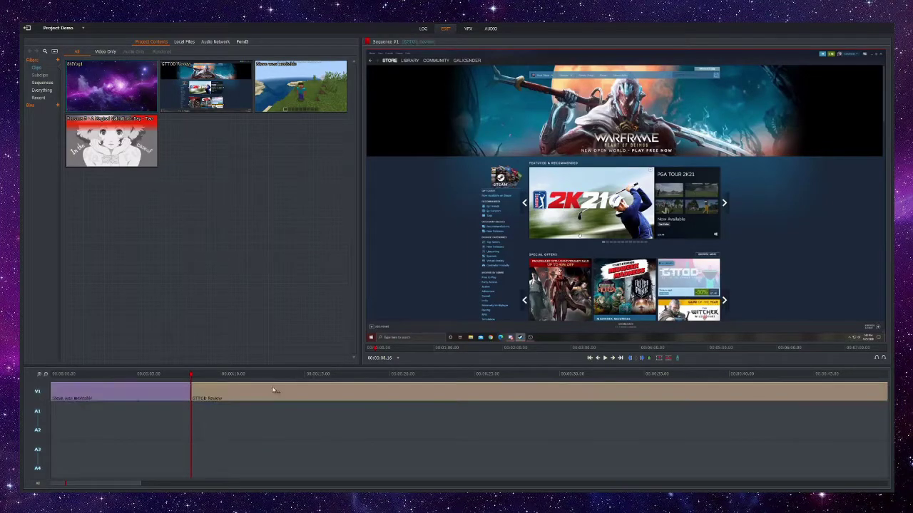
- Try to add a Dissolve at the cut between the Steve clip and the GTTOD Review clip
click(191, 388)
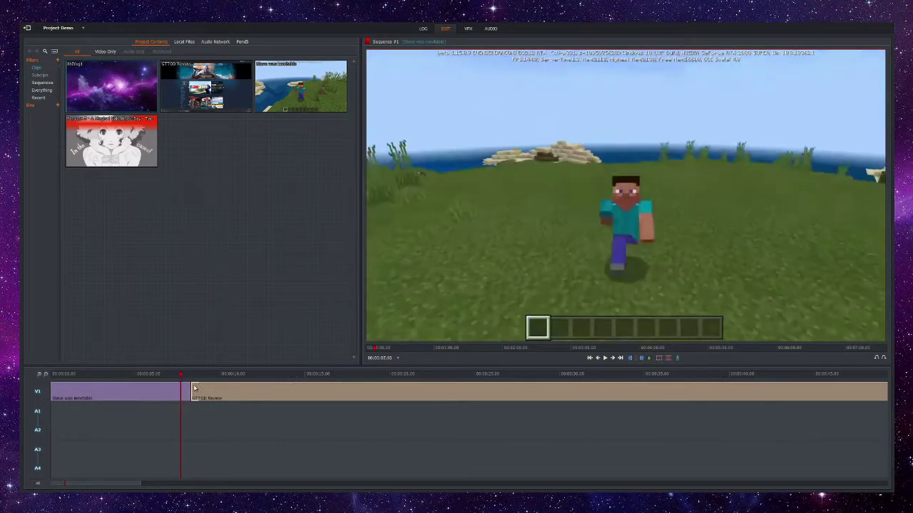
right_click(191, 388)
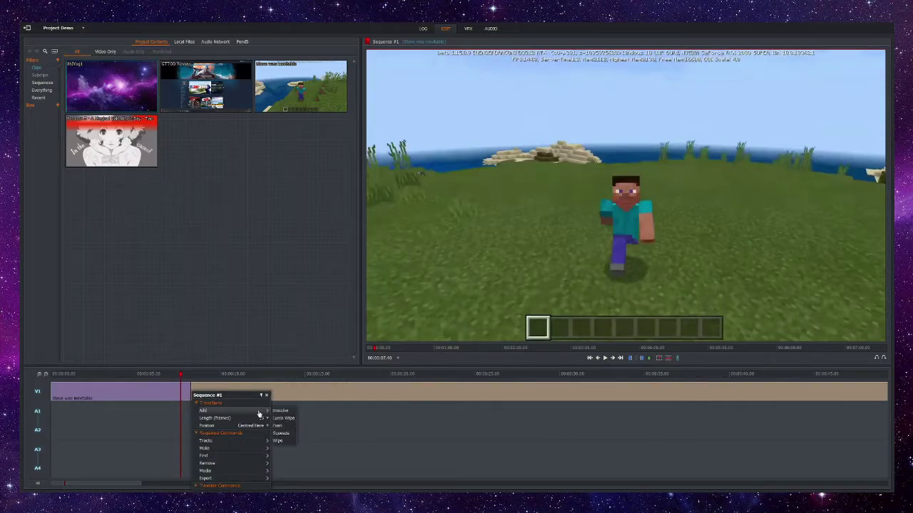
click(271, 415)
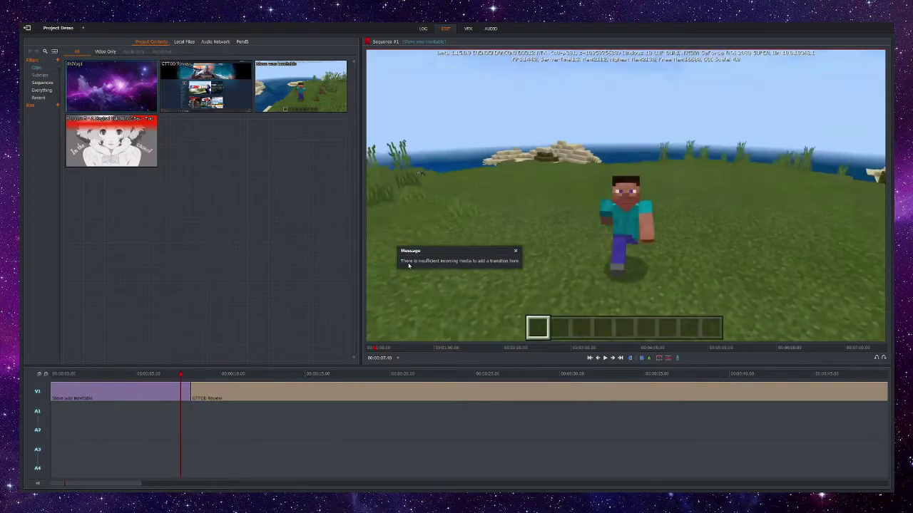
click(515, 251)
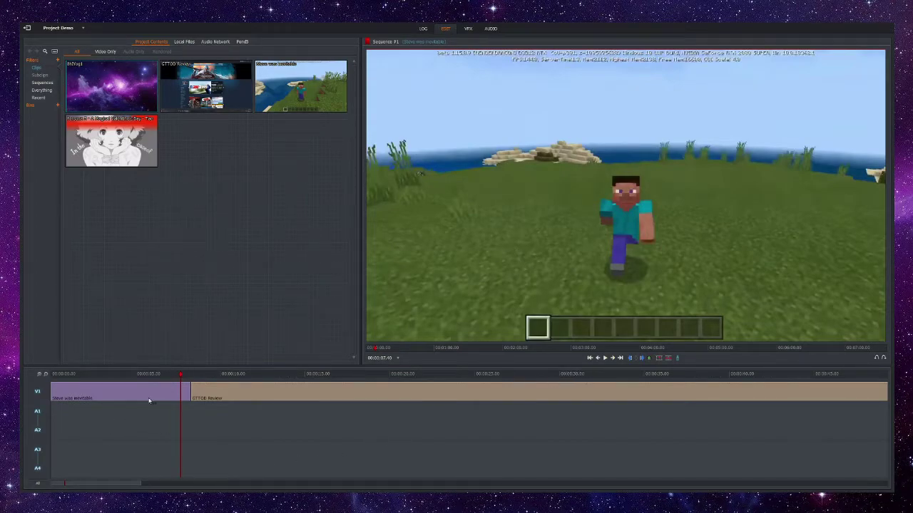
- Mark and delete the stretch from 00:00:07.16 to 00:00:09.16 around the cut between the Steve and GTTOD Review clips, closing the gap
drag(181, 376, 148, 377)
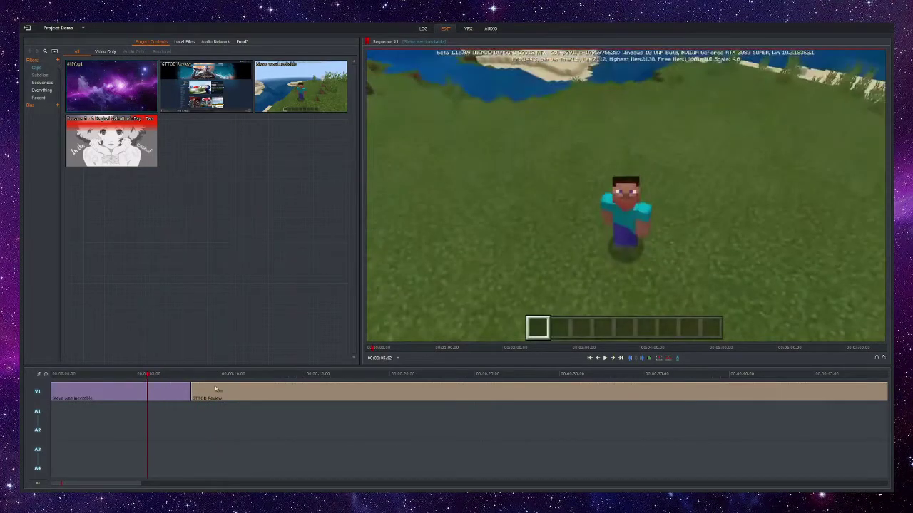
click(620, 359)
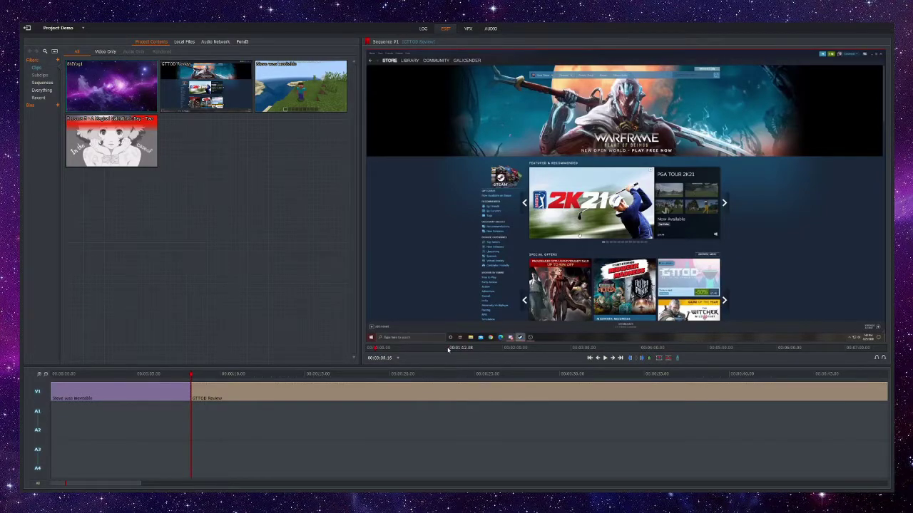
key(Left)
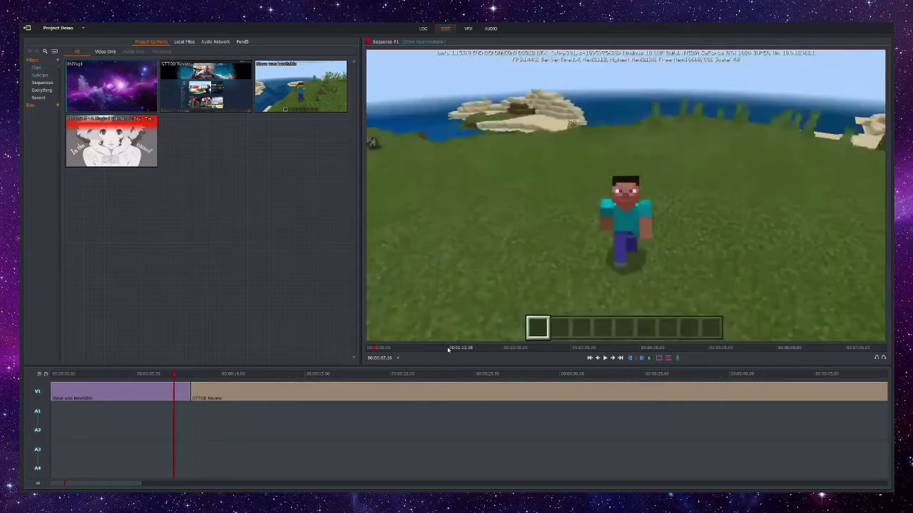
click(630, 361)
click(414, 348)
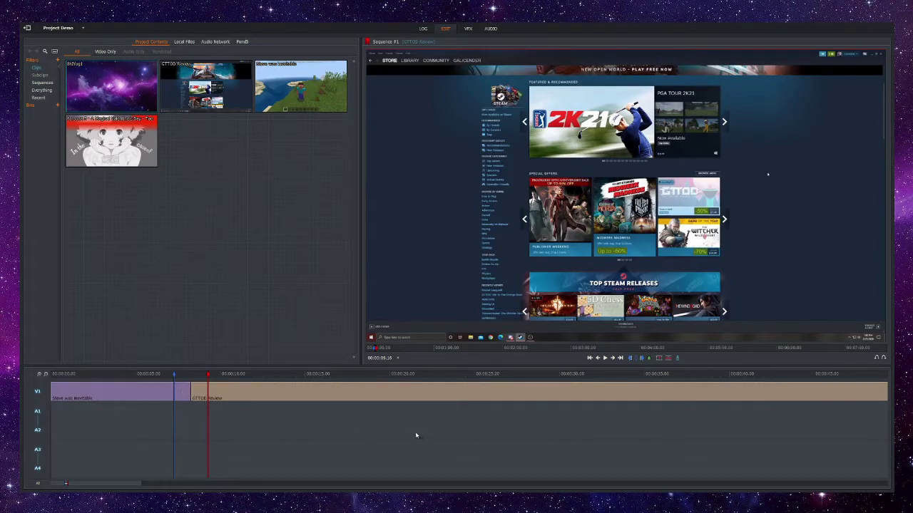
click(668, 358)
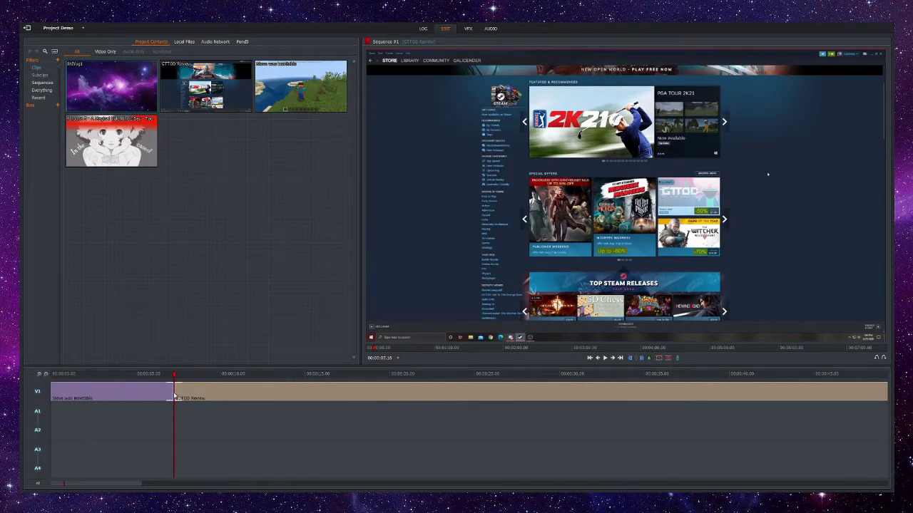
- Add a centred 15-frame Dissolve at the new cut between the Steve and GTTOD Review clips, and preview it
right_click(175, 395)
mouse_move(242, 413)
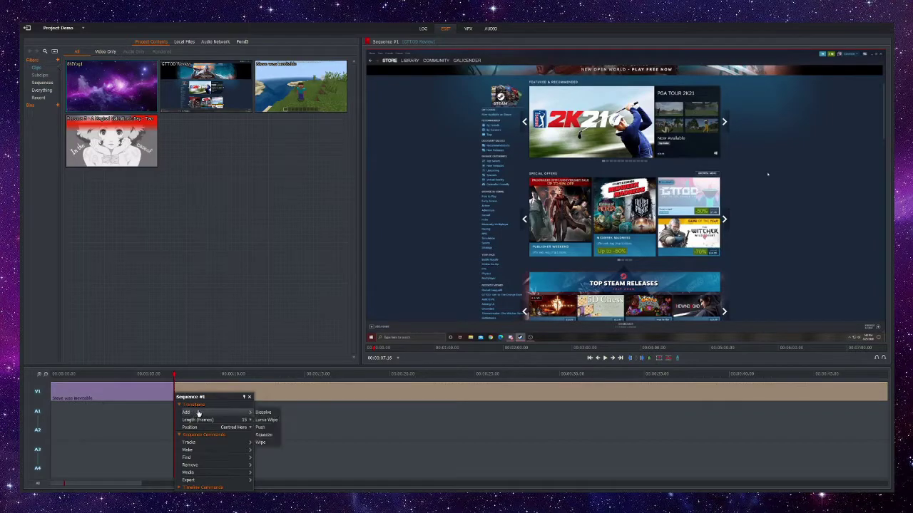
drag(173, 375, 139, 376)
click(605, 359)
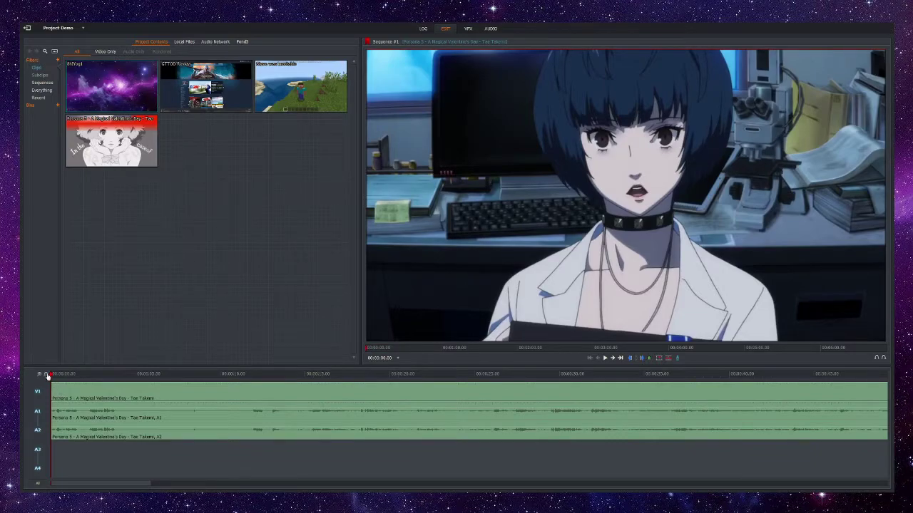
- Add a second video track and remove the Persona 5 clip's audio from A1 and A2, keeping its video on V2
mouse_move(50, 378)
mouse_down()
mouse_move(210, 381)
mouse_move(50, 382)
mouse_up()
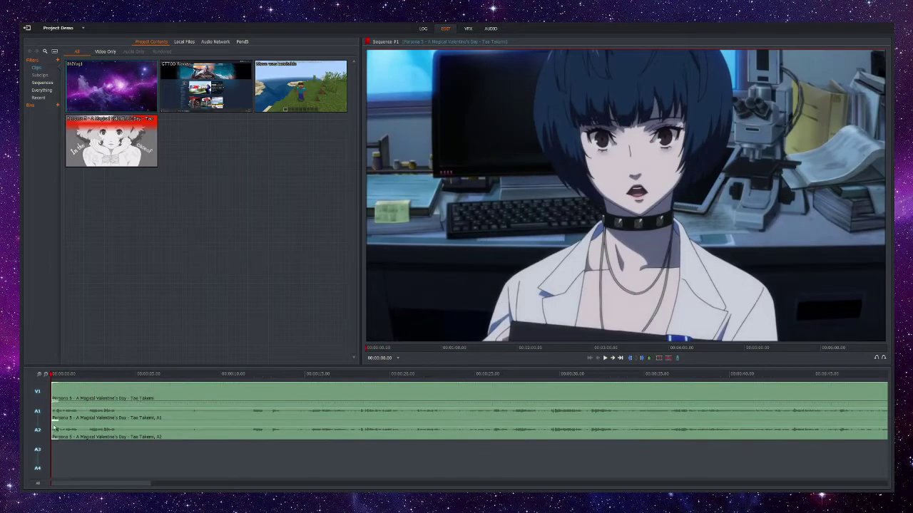
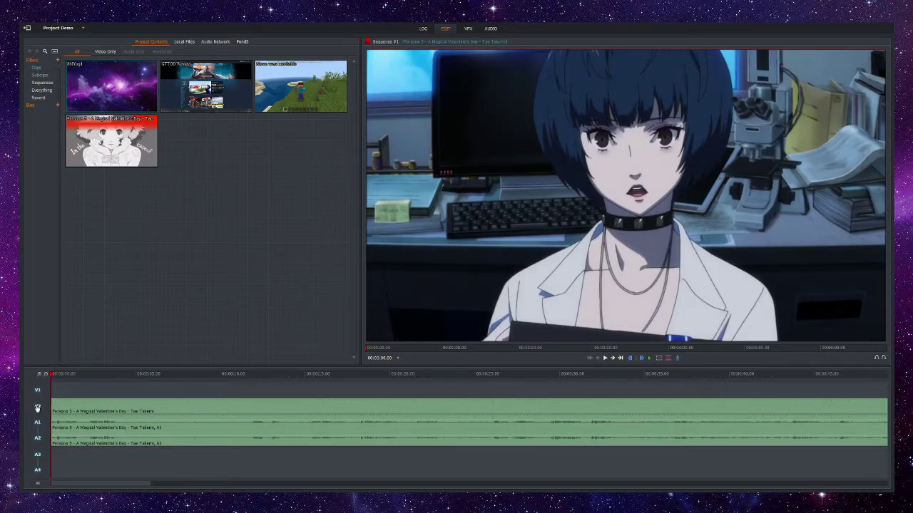
click(38, 406)
right_click(104, 432)
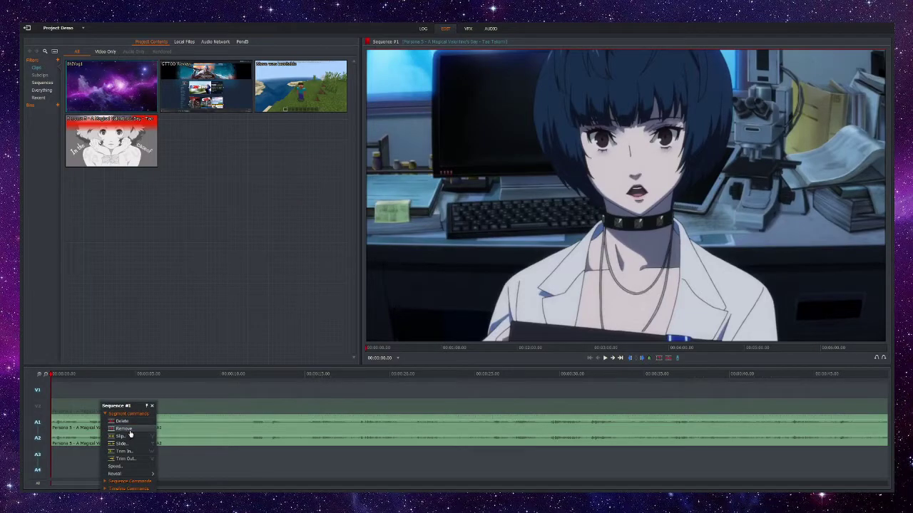
click(126, 428)
click(37, 406)
- Split the Persona 5 clip on V2 at 00:00:07.25, during the fast camera move after the gift-box shot
drag(48, 379, 157, 387)
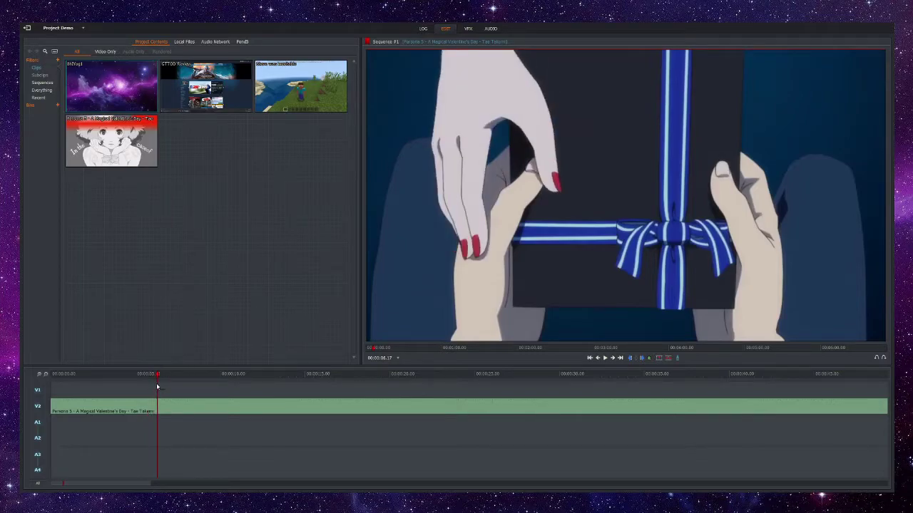
click(613, 360)
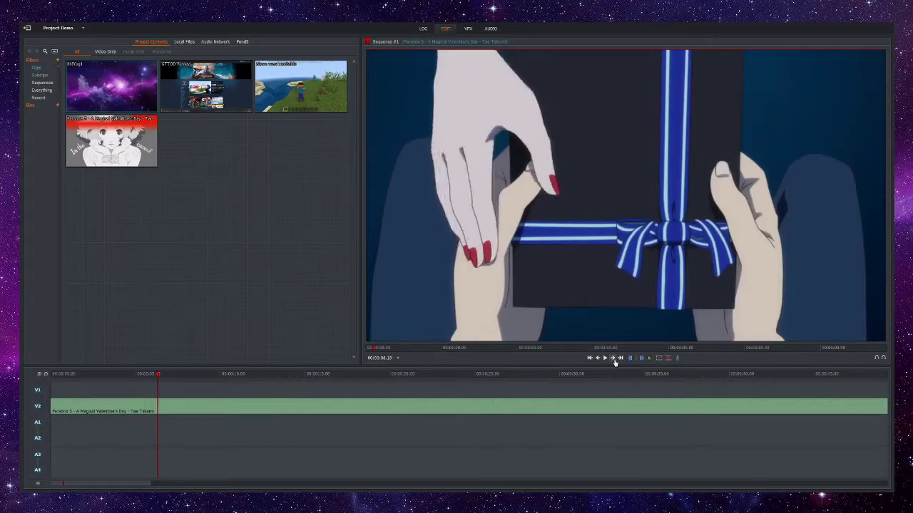
click(615, 361)
click(615, 362)
click(615, 361)
click(615, 362)
click(615, 362)
click(615, 361)
click(615, 362)
click(614, 362)
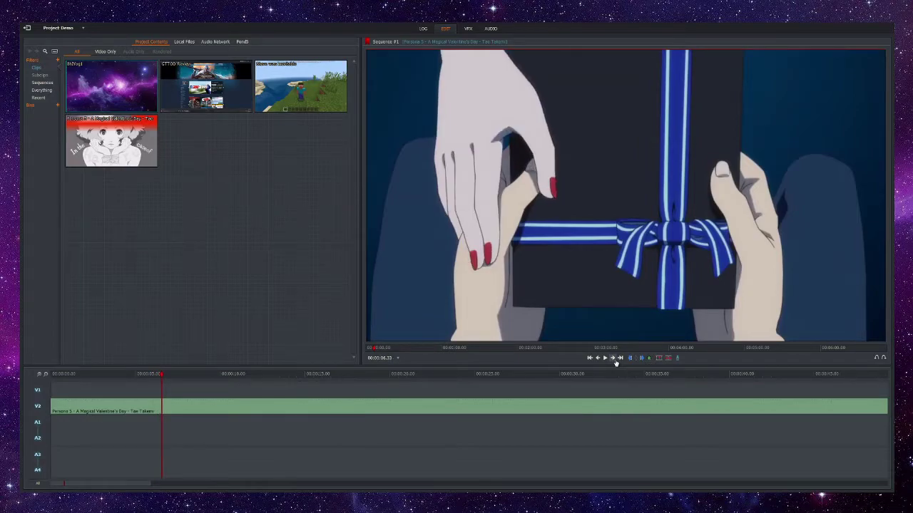
click(615, 361)
click(614, 362)
click(614, 362)
click(614, 361)
click(614, 362)
click(613, 362)
click(613, 363)
click(613, 362)
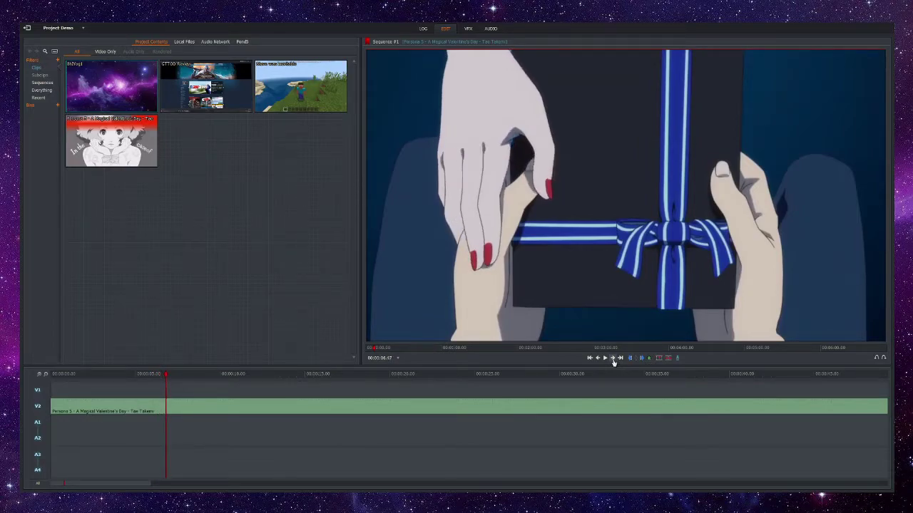
click(613, 362)
click(613, 362)
click(613, 362)
click(613, 362)
click(613, 362)
click(613, 363)
click(614, 362)
click(613, 362)
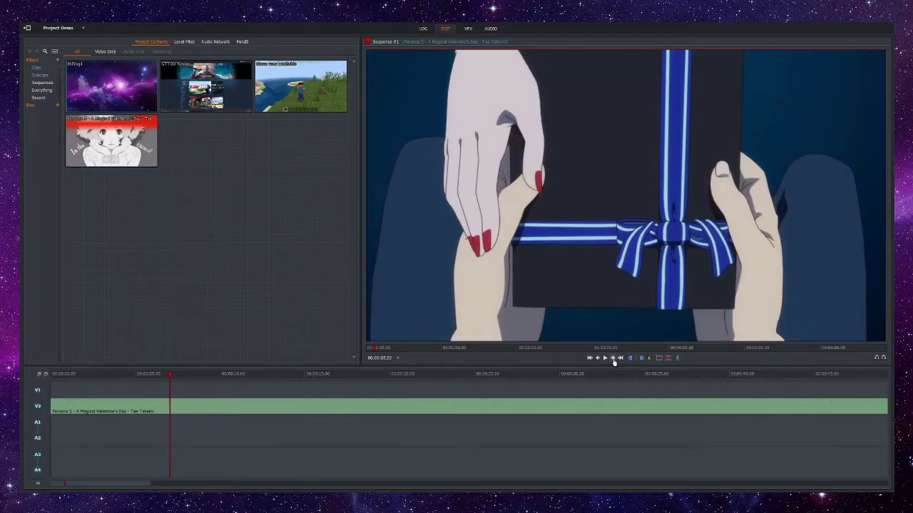
click(614, 362)
click(614, 362)
click(614, 362)
click(614, 362)
click(615, 362)
click(614, 363)
click(615, 362)
click(615, 362)
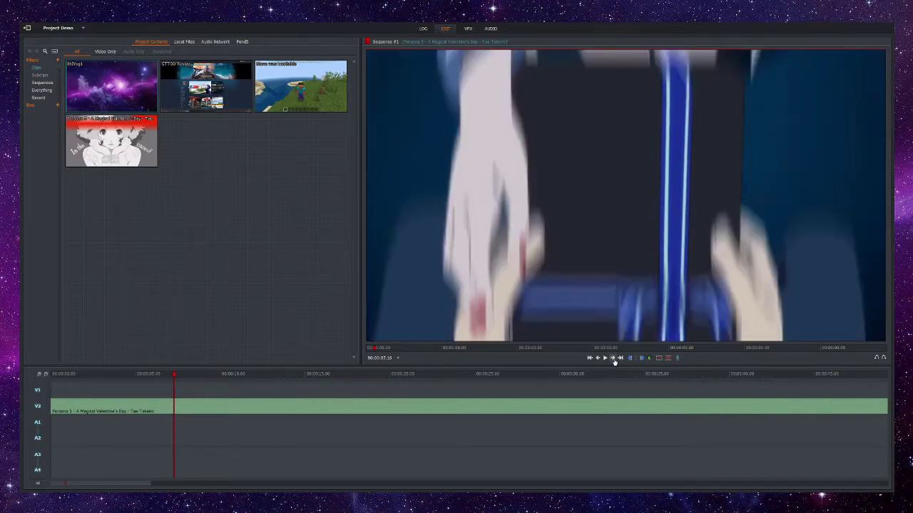
click(614, 362)
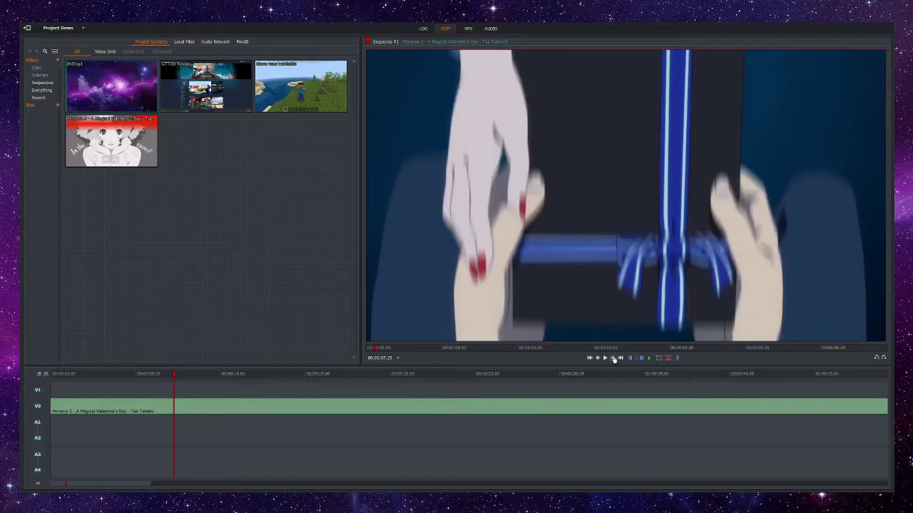
click(615, 360)
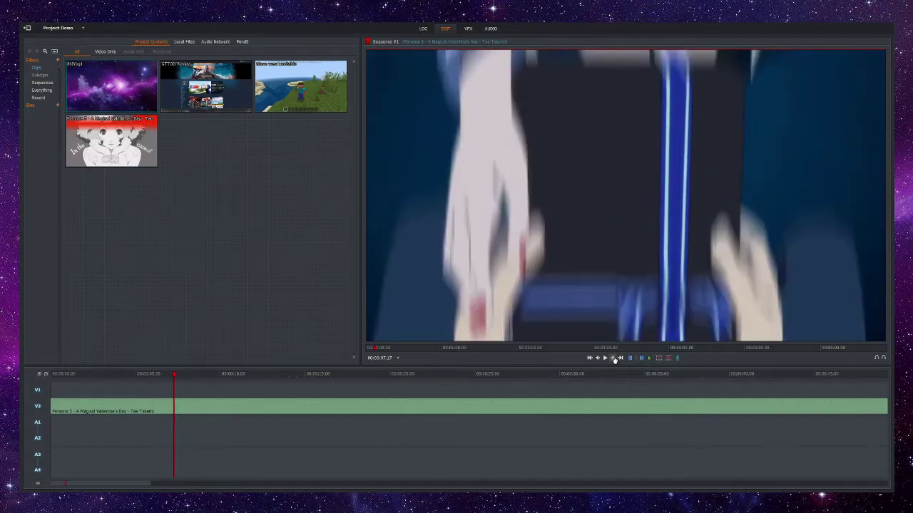
click(615, 361)
click(615, 360)
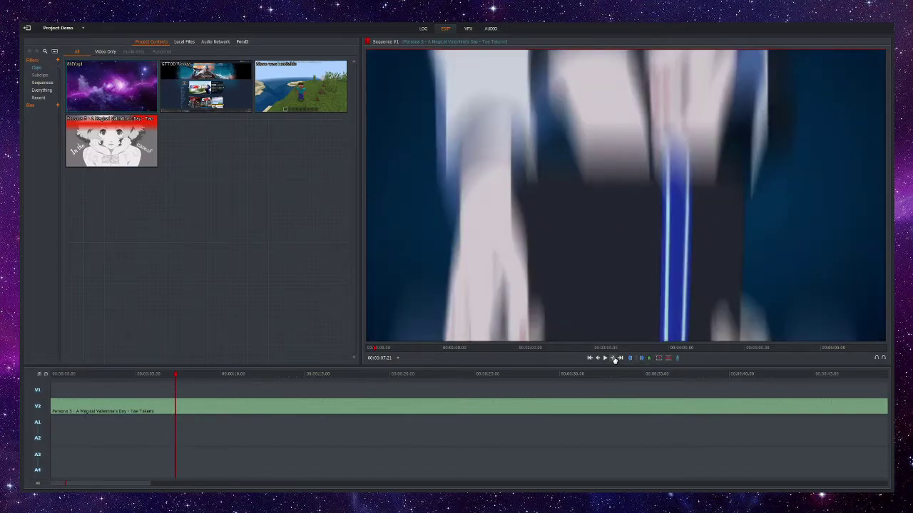
click(615, 361)
click(615, 360)
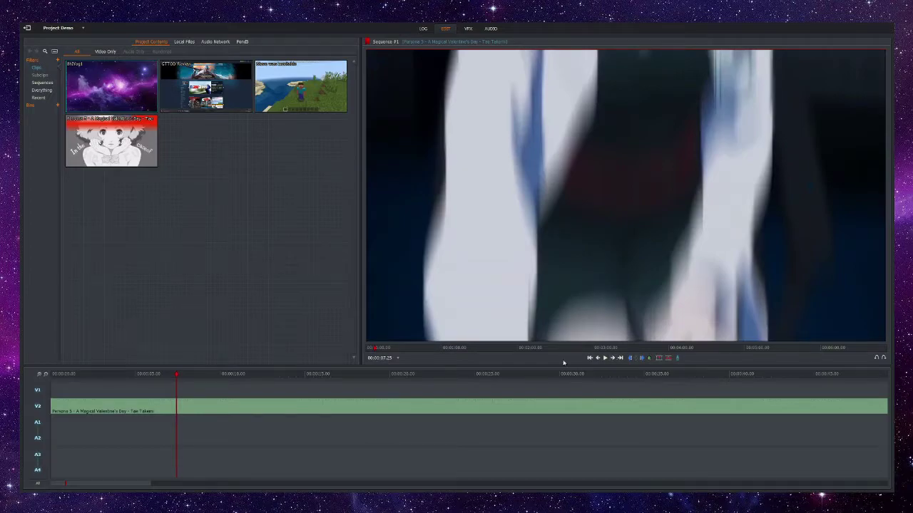
key(ctrl+z)
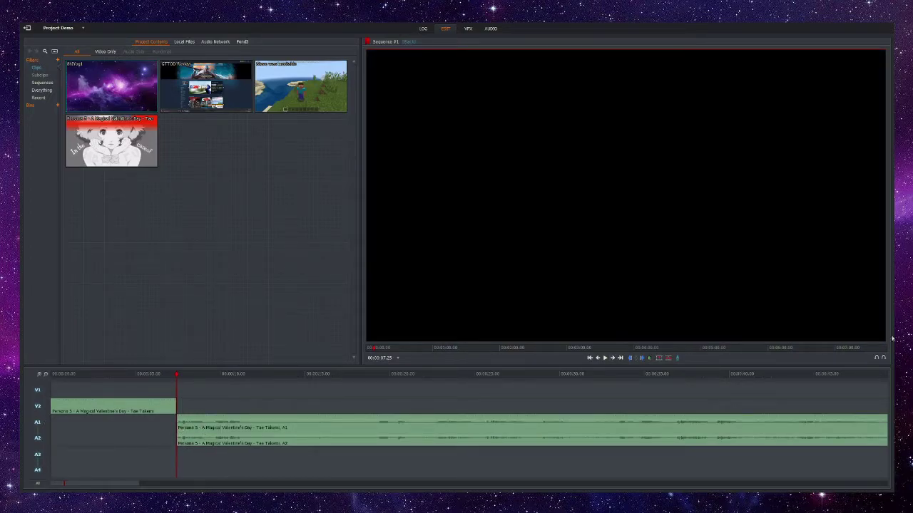
click(876, 357)
key(c)
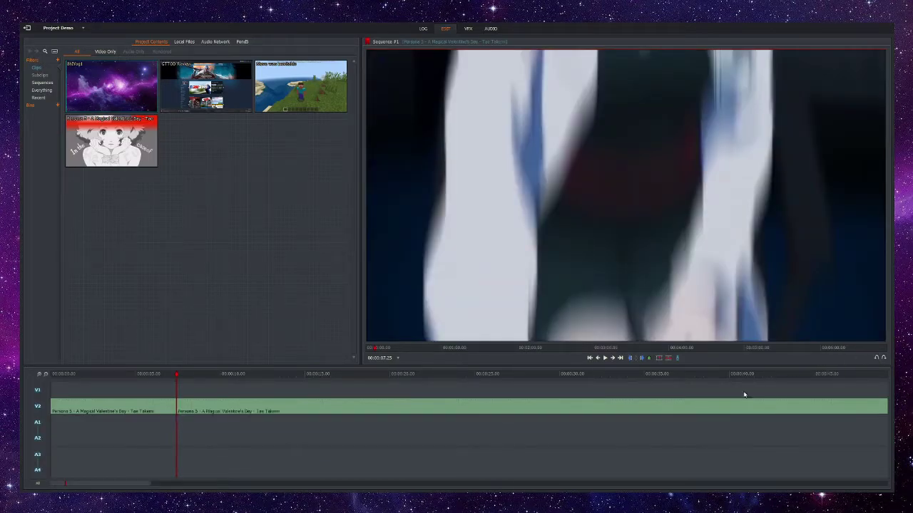
- Place the Steve clip on V1 starting at the V2 split and remove its audio from A1 and A2, keeping the video
drag(174, 378, 183, 380)
click(589, 359)
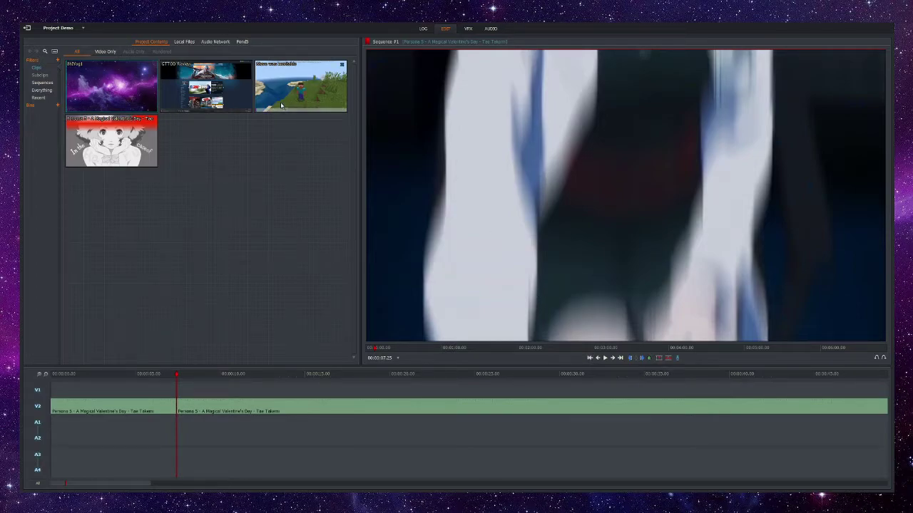
drag(286, 100, 177, 394)
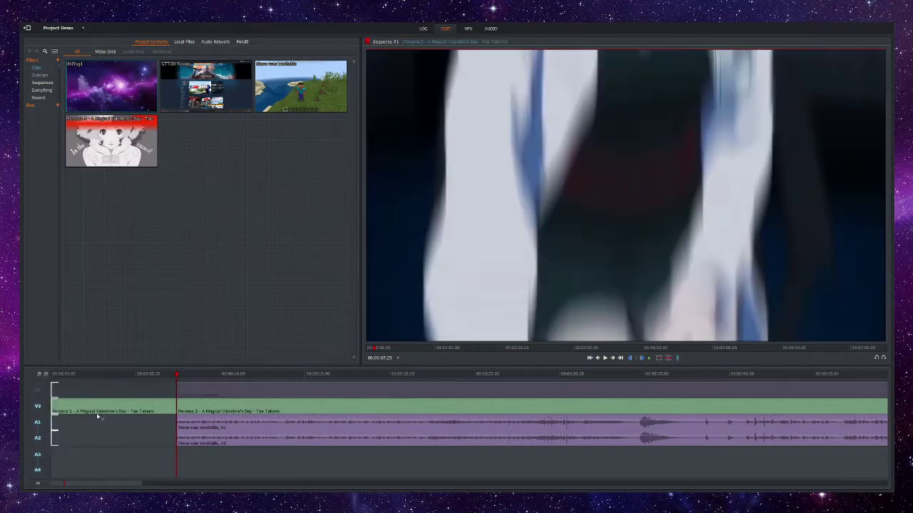
right_click(234, 428)
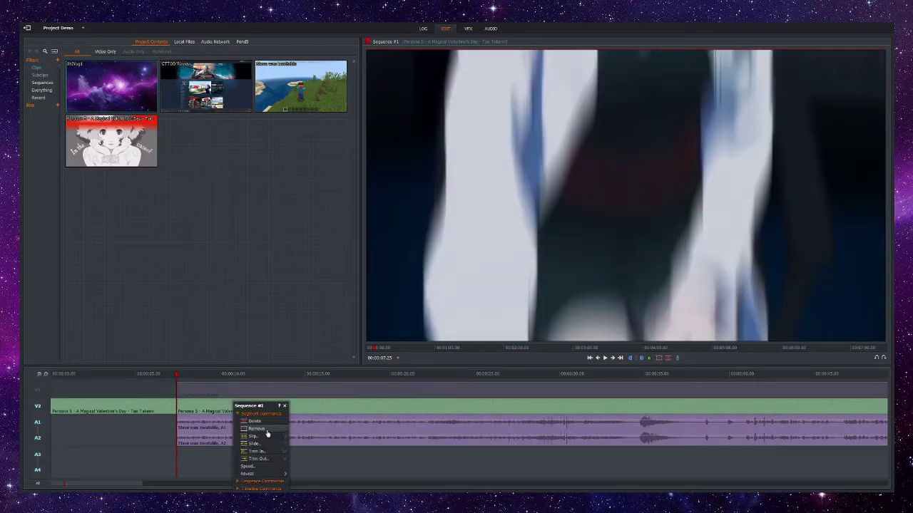
click(266, 430)
click(46, 393)
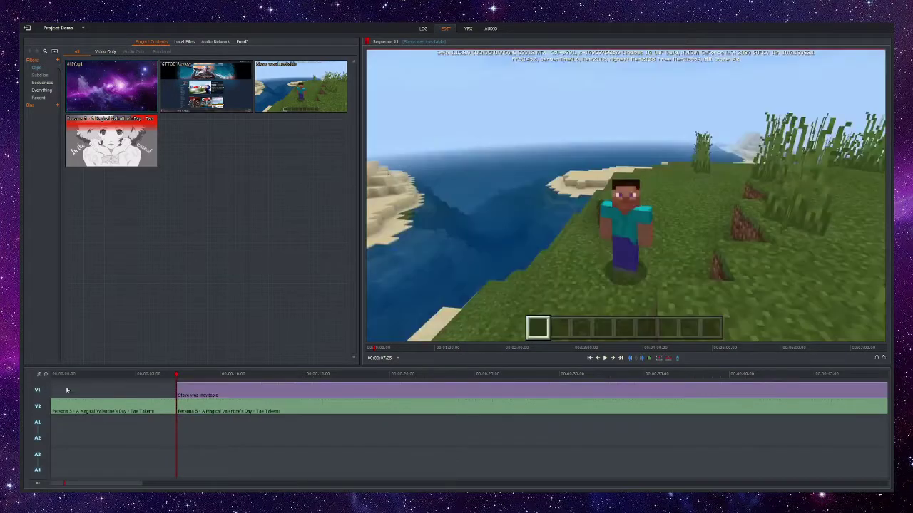
click(178, 378)
click(177, 378)
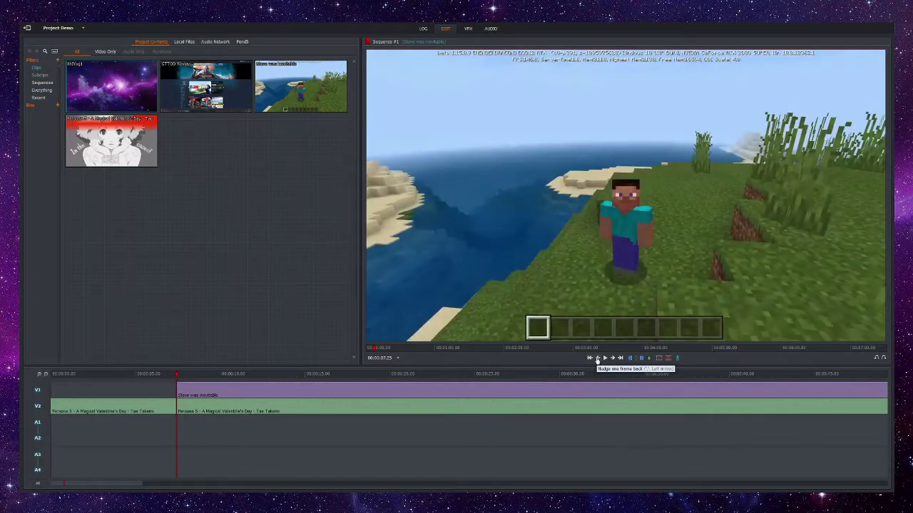
- Add a 3D DVE effect to the Steve clip on V1
click(469, 29)
right_click(399, 446)
mouse_move(416, 408)
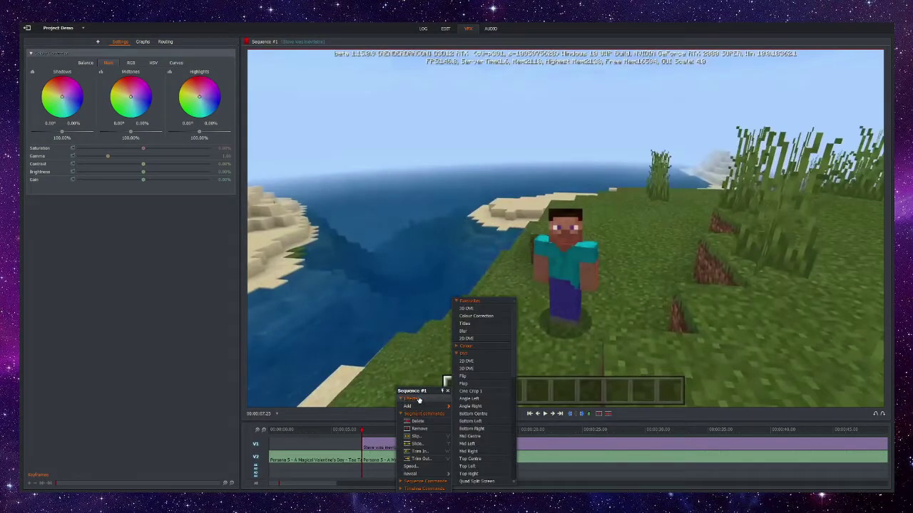
click(473, 309)
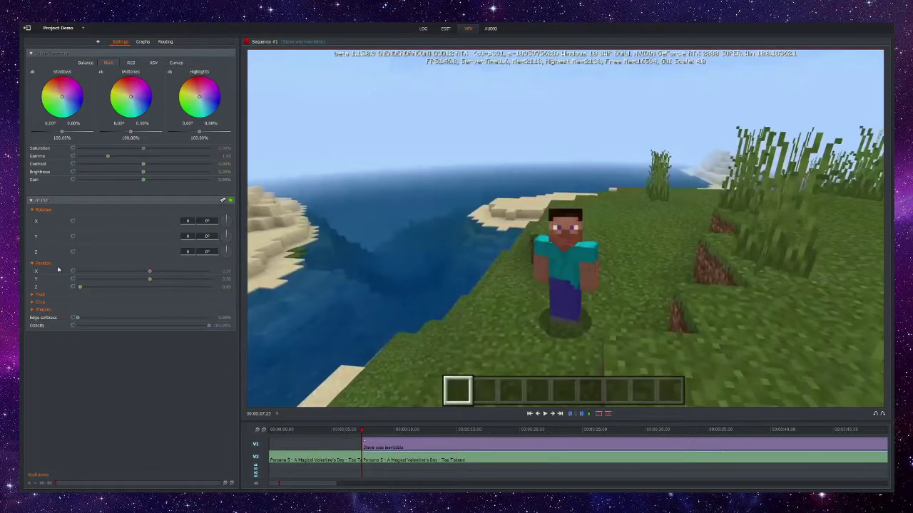
- Try shifting the Steve clip along the 3D DVE X, Y and Z positions, restoring each to its default
drag(149, 271, 156, 271)
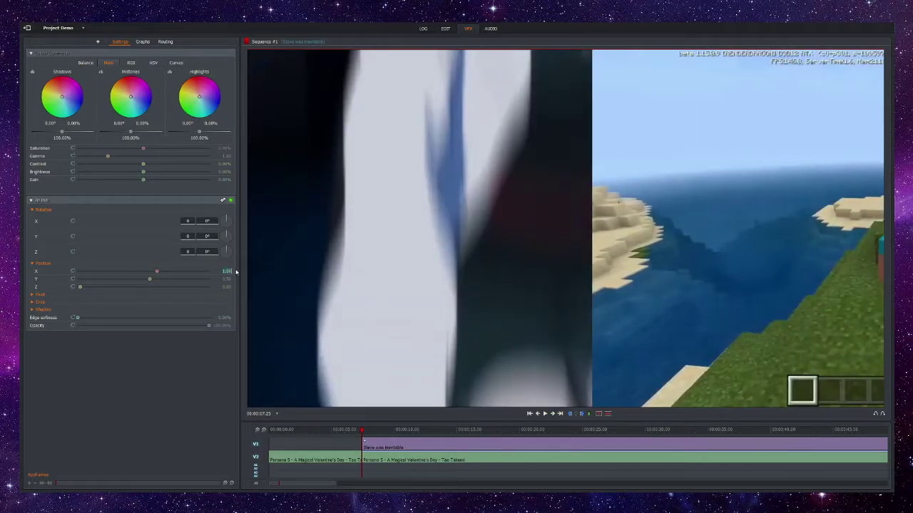
key(ctrl+z)
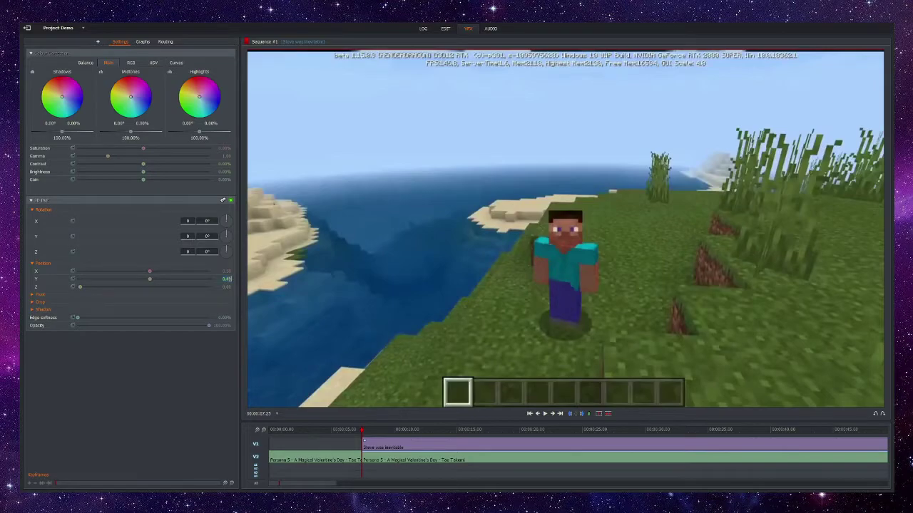
drag(229, 279, 227, 279)
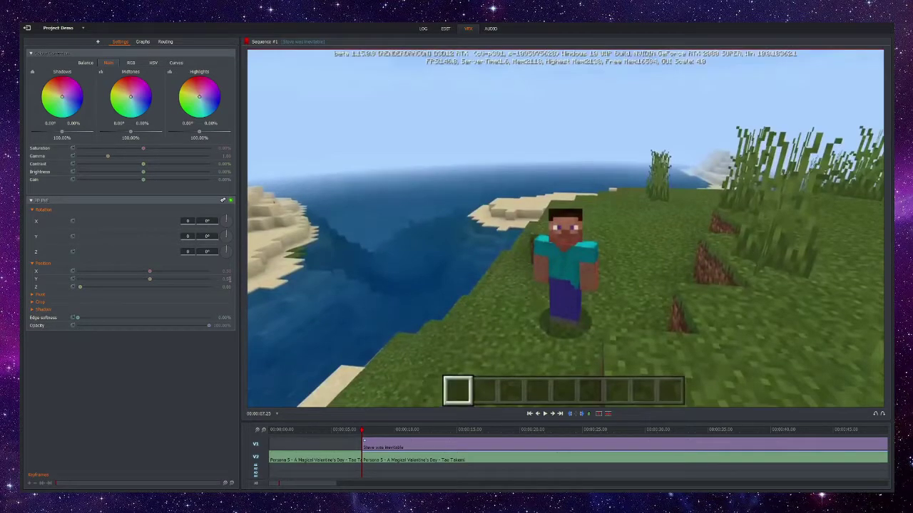
drag(82, 289, 99, 287)
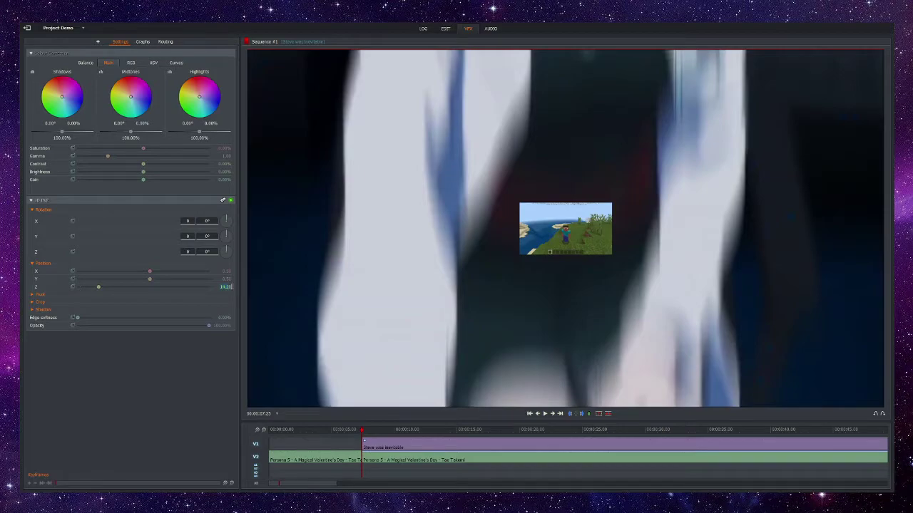
click(232, 286)
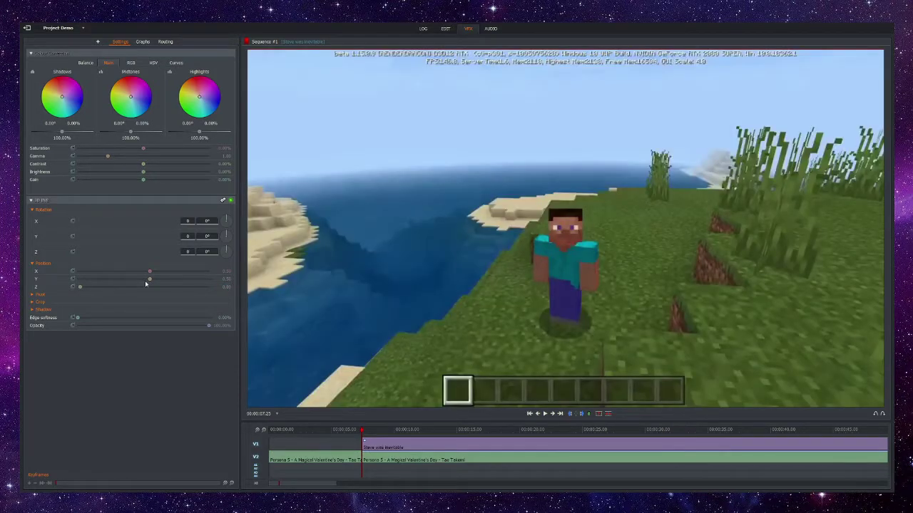
- Raise the Steve clip almost out of the frame by setting its 3D DVE Y position to about 1.43
drag(150, 279, 162, 281)
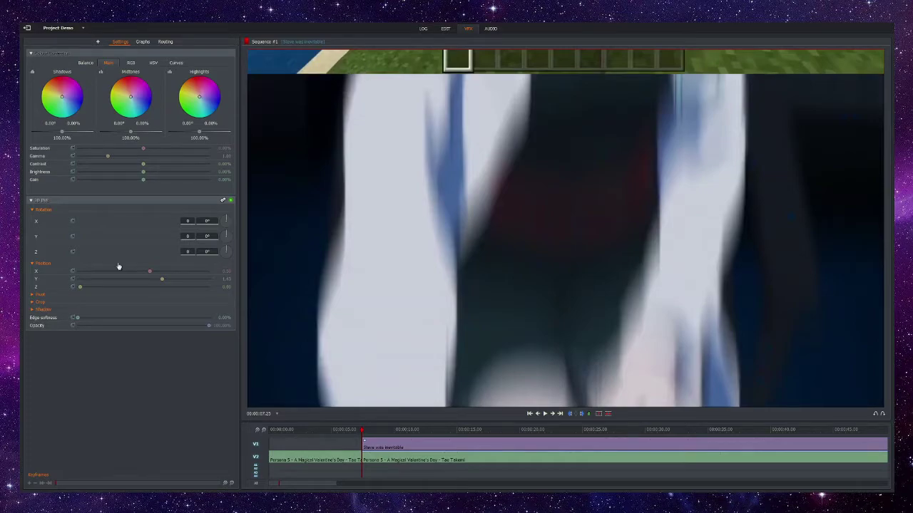
- Keyframe the Steve clip's 3D DVE Y position from its first frame, returning Y to 0 at 00:00:07.35
click(73, 279)
click(553, 414)
click(553, 413)
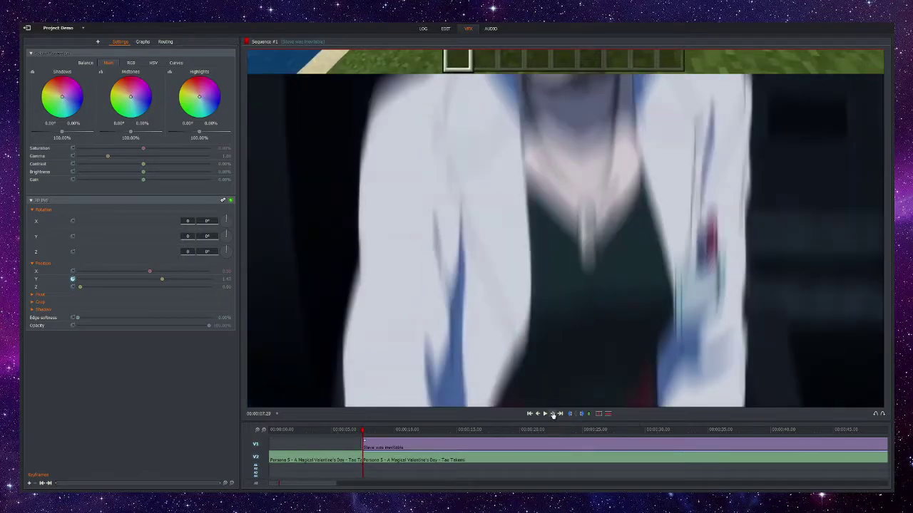
click(552, 413)
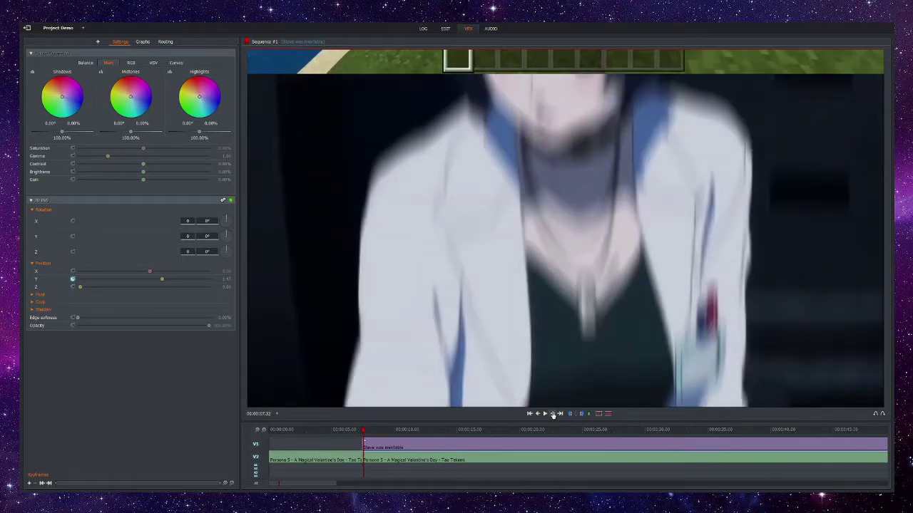
click(553, 414)
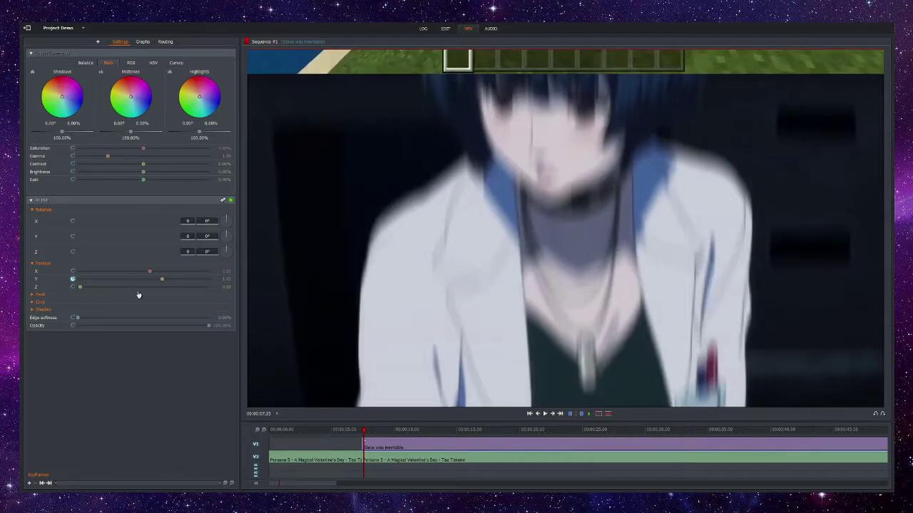
click(228, 279)
key(Return)
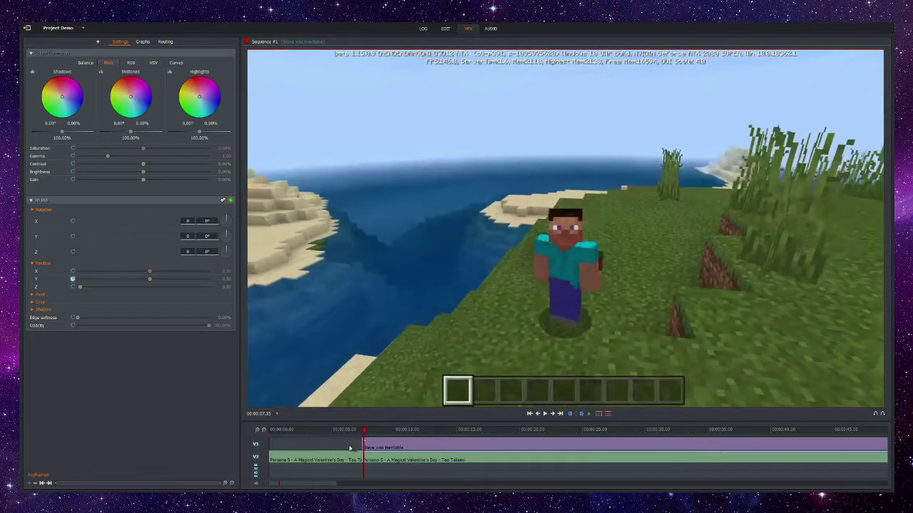
- Play back the slide-in transition from just before the Steve clip begins
click(258, 430)
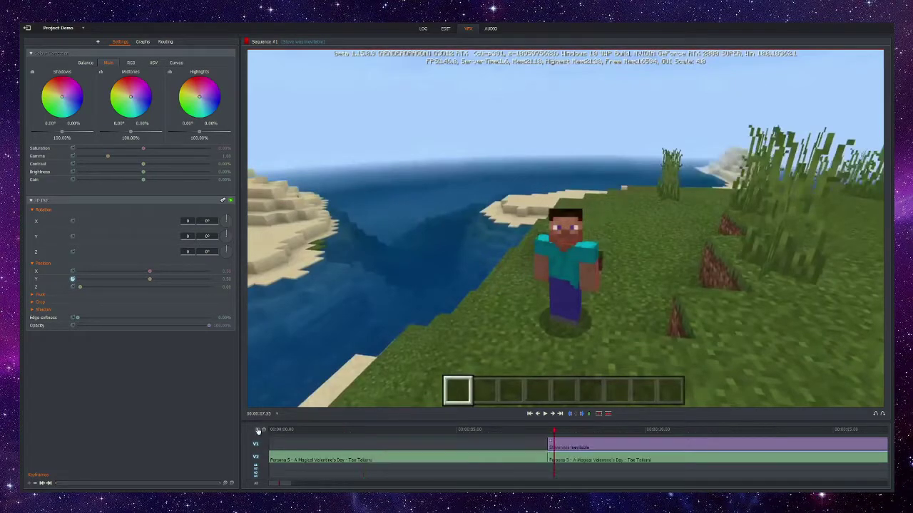
click(548, 431)
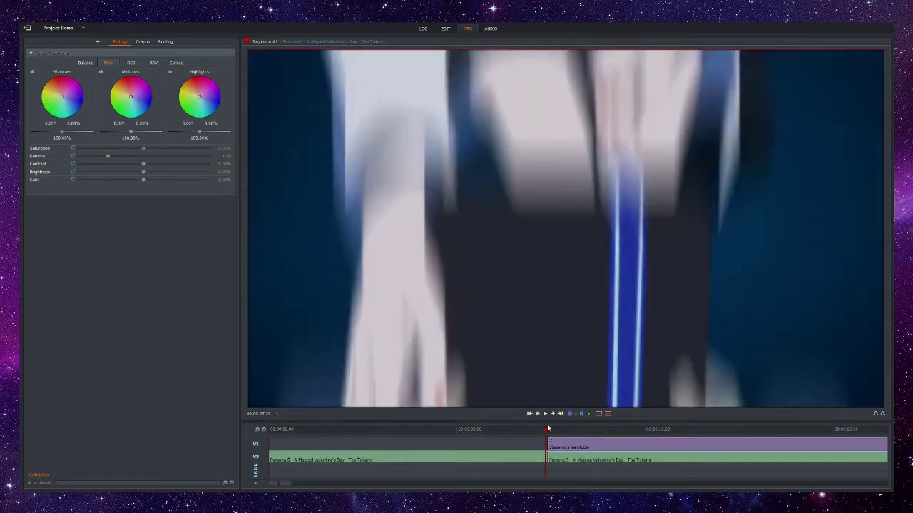
click(544, 413)
click(545, 414)
- At the Steve clip's first frame, set the 3D DVE opacity to 20% and enable keyframing for it
click(530, 414)
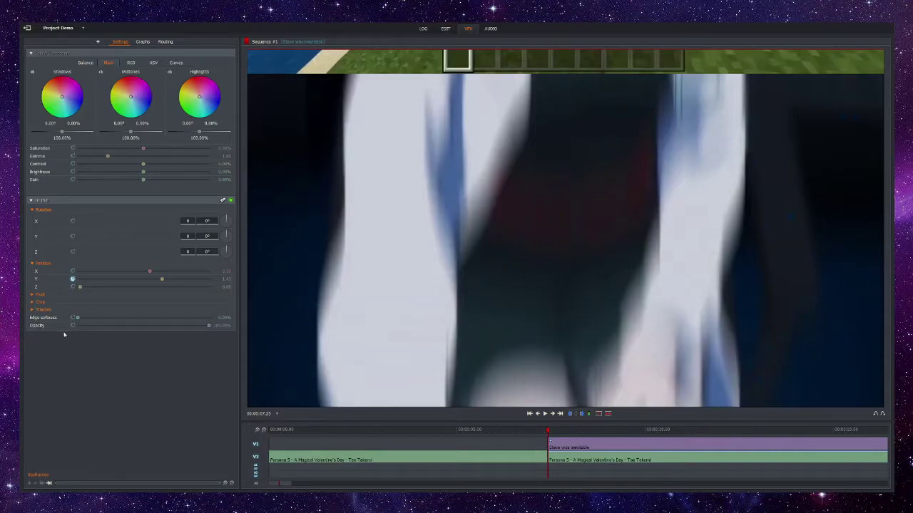
mouse_move(210, 326)
mouse_down()
mouse_move(89, 326)
mouse_move(212, 331)
mouse_up()
click(220, 326)
key(BackSpace)
text(20)
key(Return)
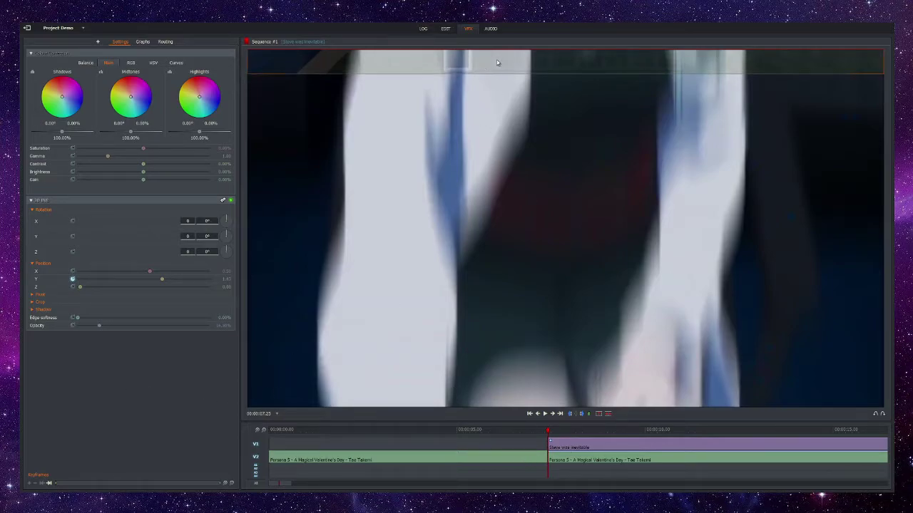
click(72, 325)
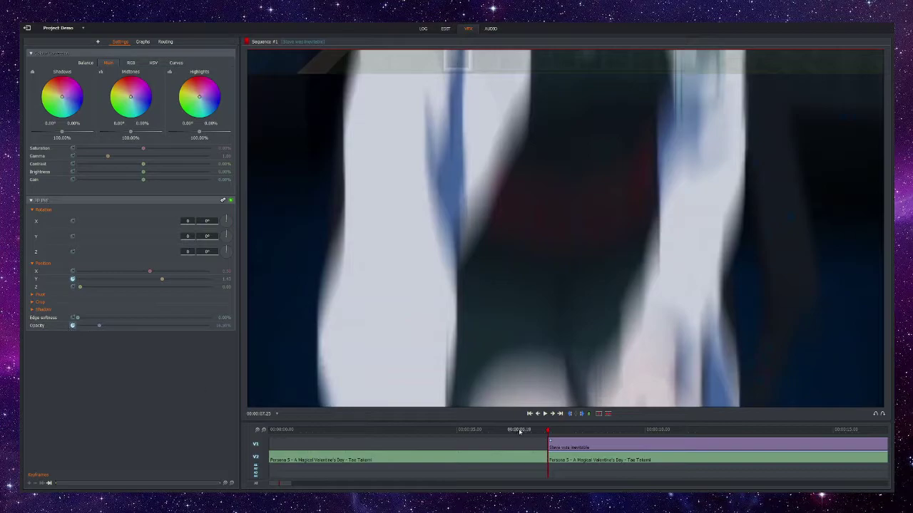
- Set the Steve clip's 3D DVE opacity to 100% at 00:00:07.35
click(552, 415)
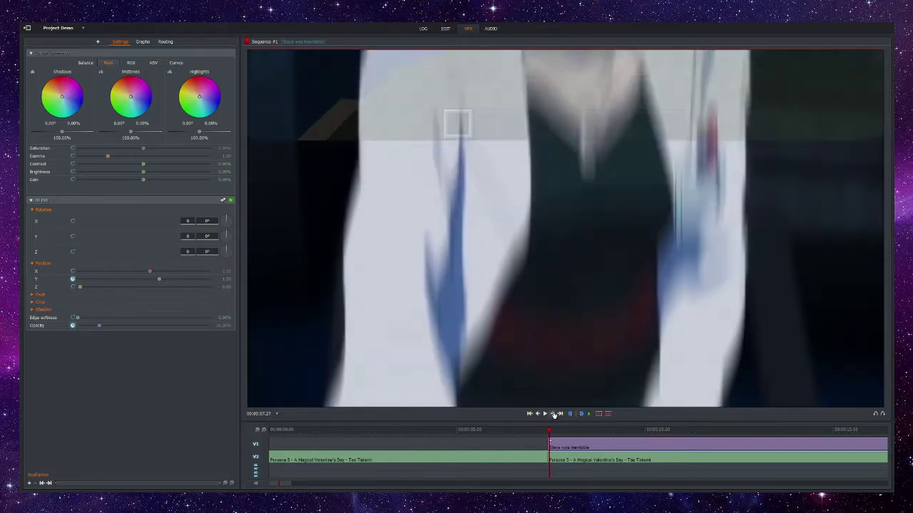
click(552, 414)
click(553, 415)
click(552, 415)
click(553, 414)
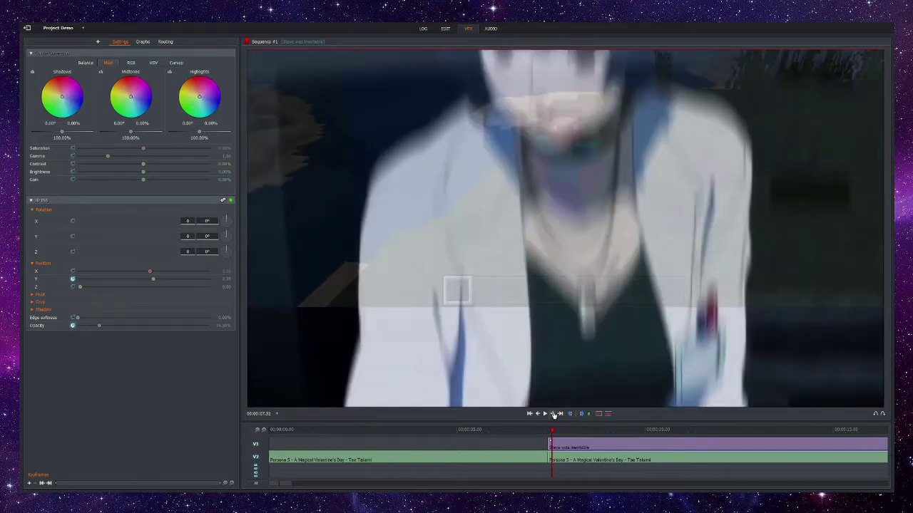
click(553, 414)
click(553, 414)
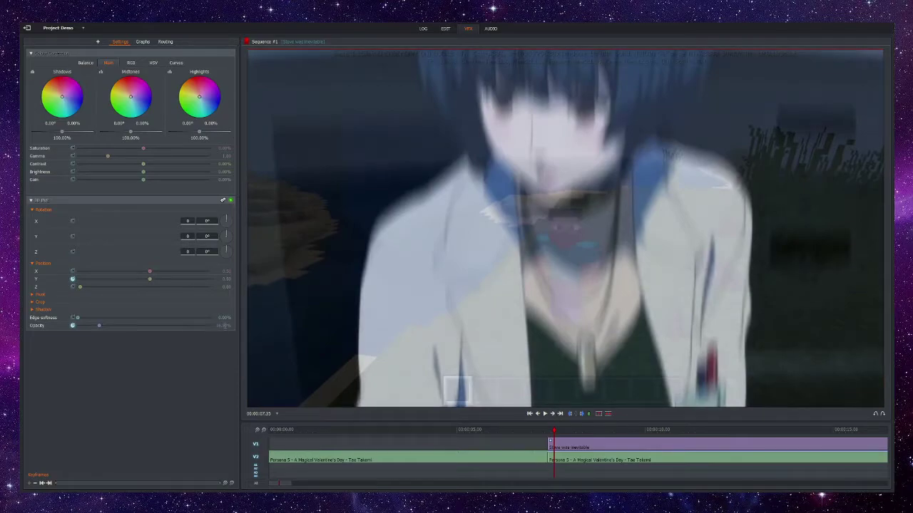
click(227, 326)
key(BackSpace)
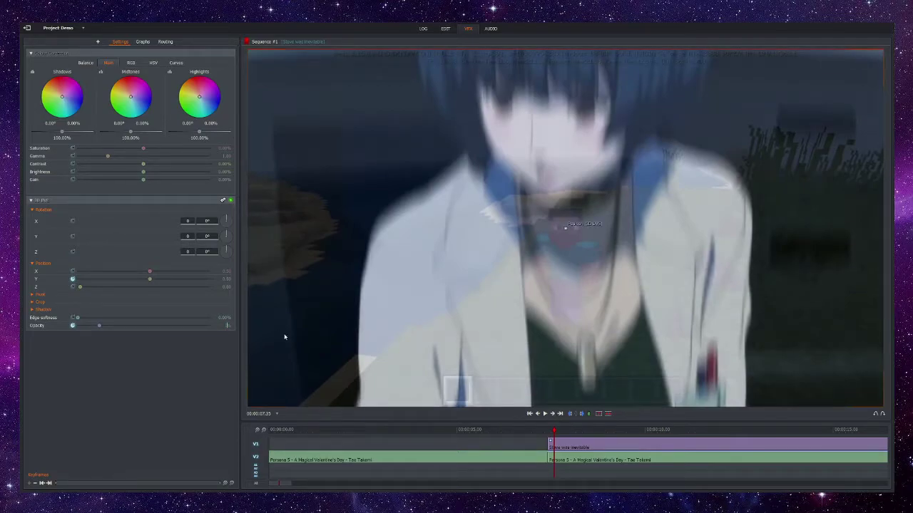
text(100)
key(Return)
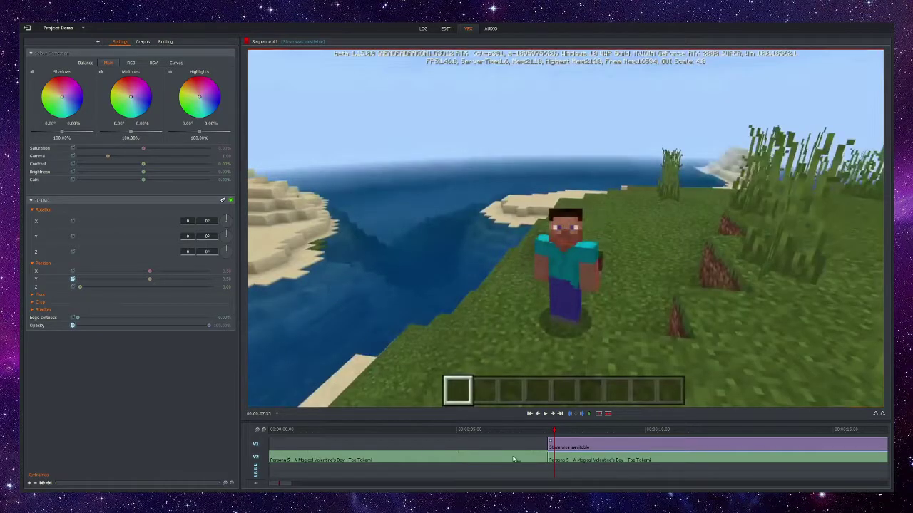
- Examine the combined slide and fade-in frame by frame, going backward and forward over the start of the Steve clip
click(537, 415)
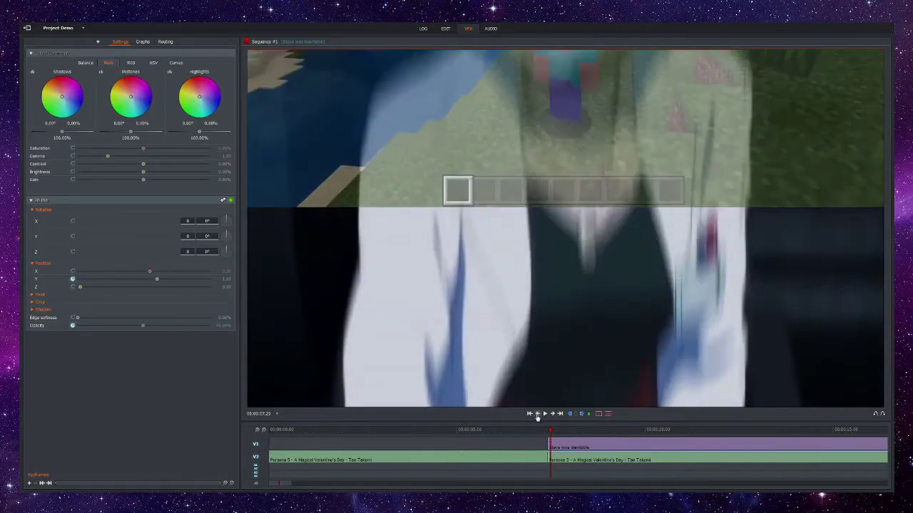
click(538, 415)
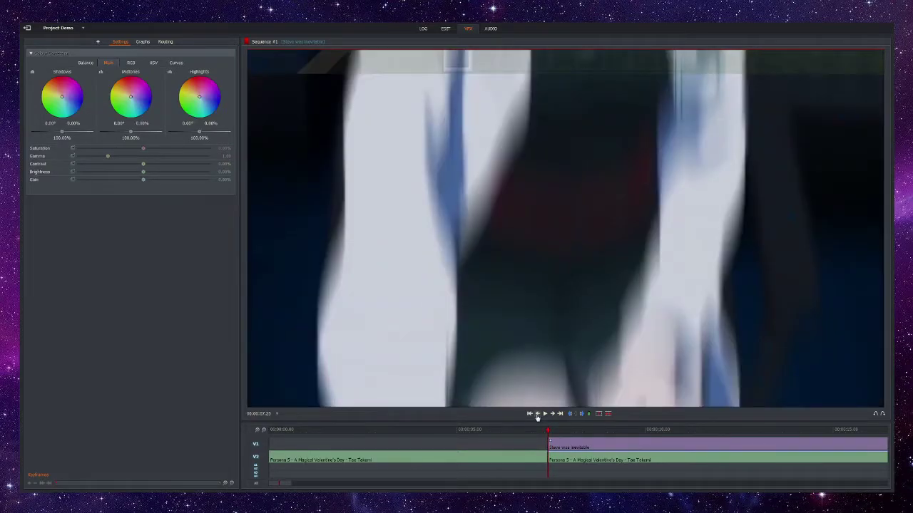
click(552, 414)
click(553, 414)
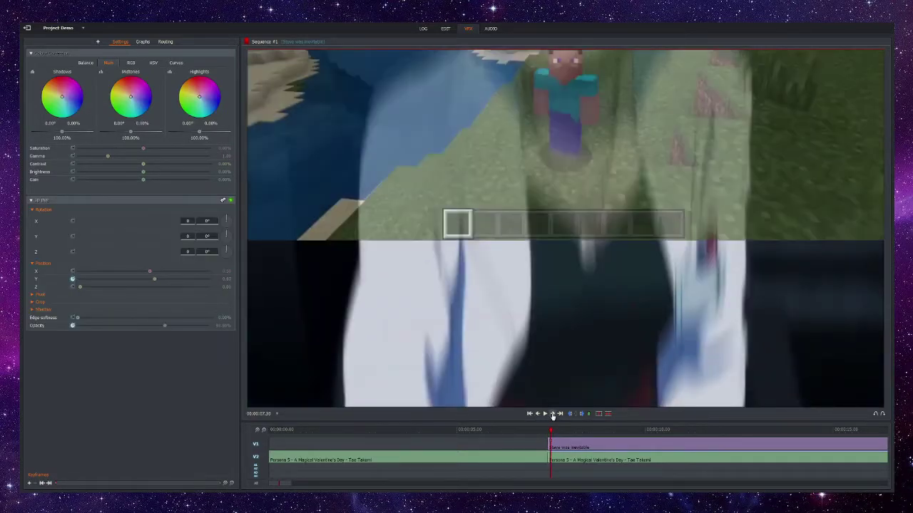
click(553, 414)
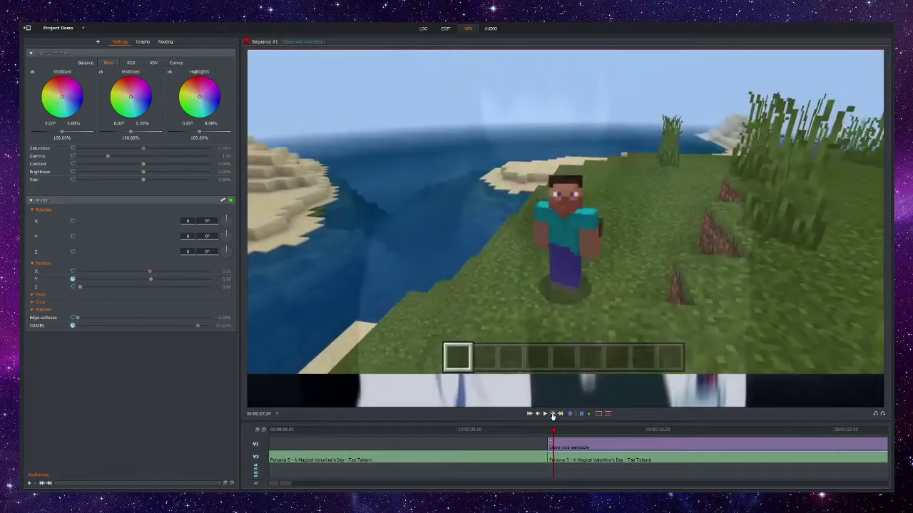
click(553, 414)
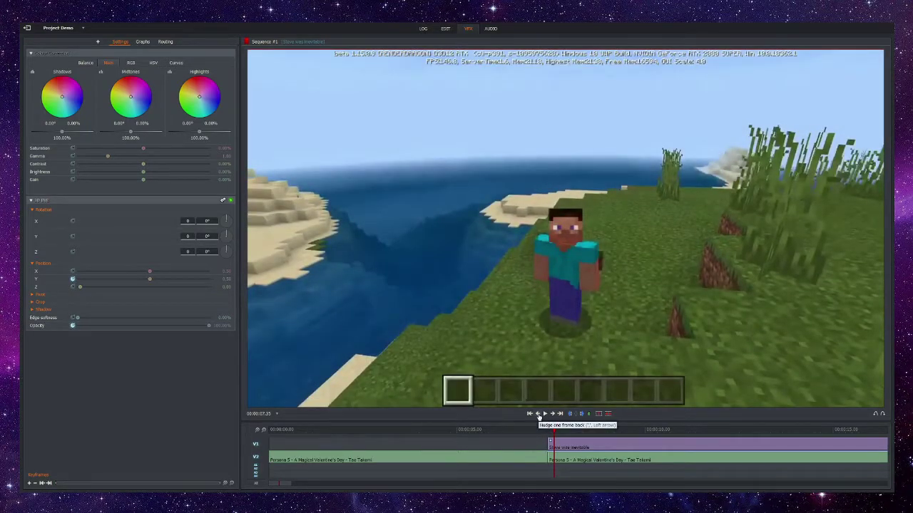
click(537, 414)
click(538, 414)
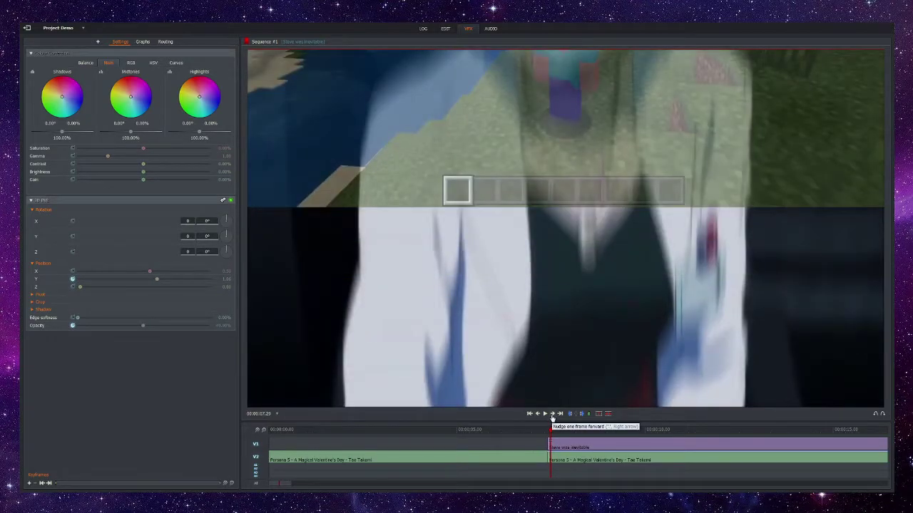
click(553, 414)
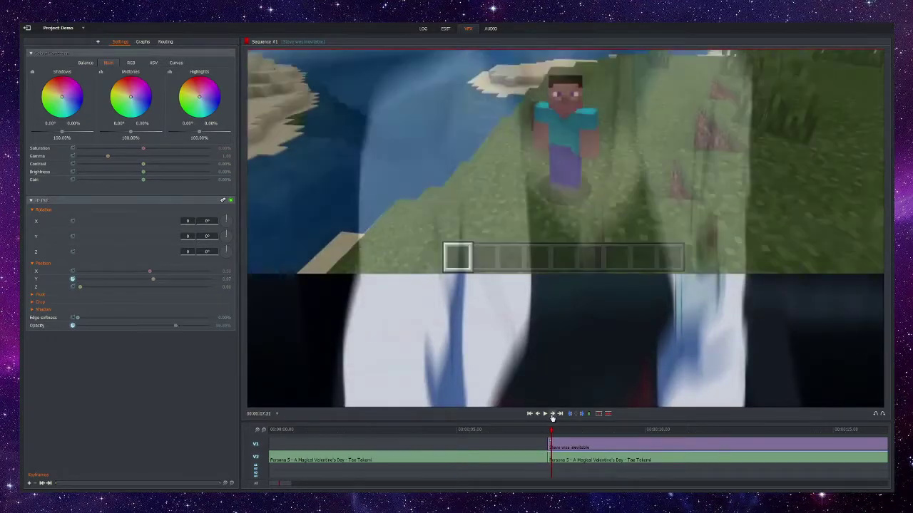
- Try switching off Y position keyframing, resetting Y to 0 and raising Z until the Steve clip shrinks to a small central thumbnail
click(73, 280)
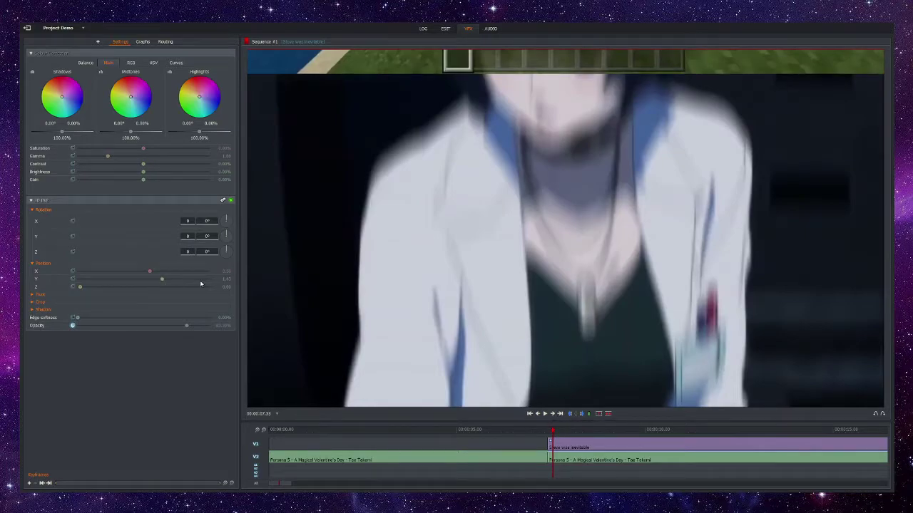
click(226, 279)
text(0)
key(Return)
drag(81, 289, 107, 291)
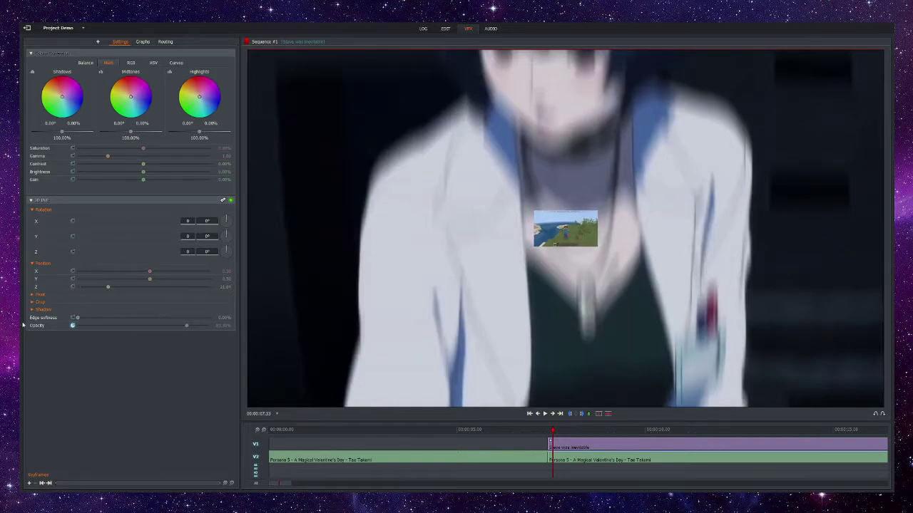
- Try keyframing the Z position from the thumbnail size at the Steve clip's first frame to 0 at 00:00:07.35
click(530, 413)
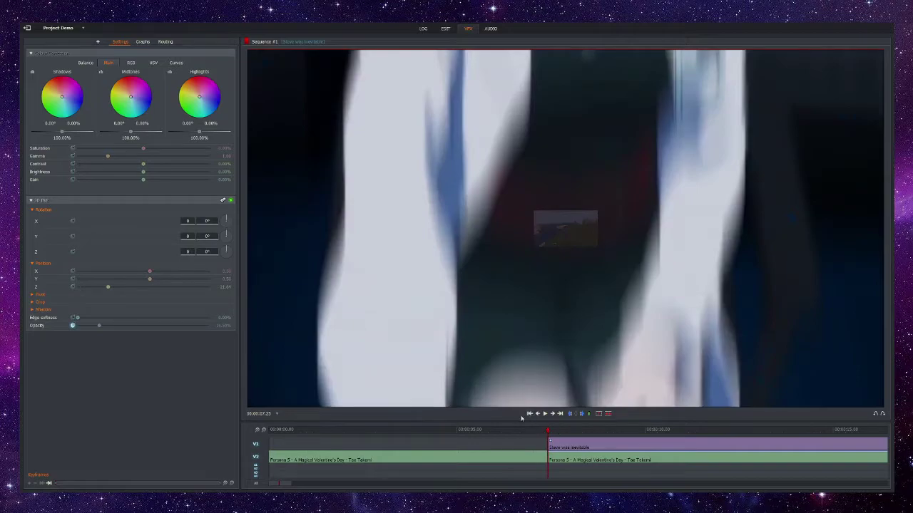
click(73, 286)
click(552, 415)
click(552, 414)
click(554, 415)
click(554, 414)
click(225, 286)
text(0)
key(Return)
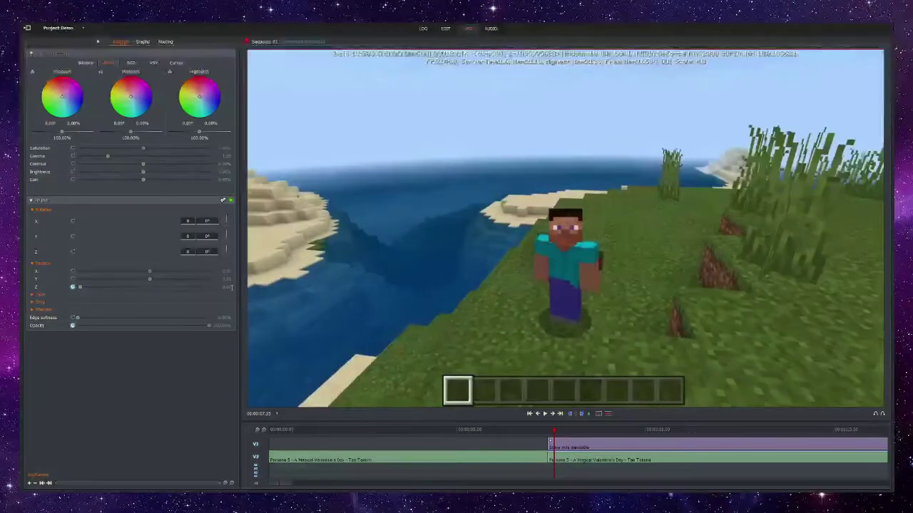
- Play and scrub through the zoom-in transition at the start of the Steve clip
drag(557, 433, 550, 433)
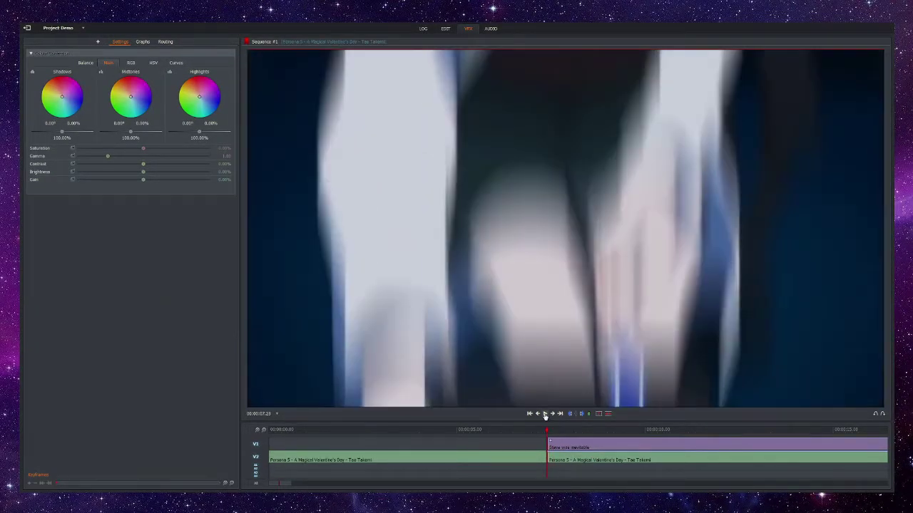
click(545, 413)
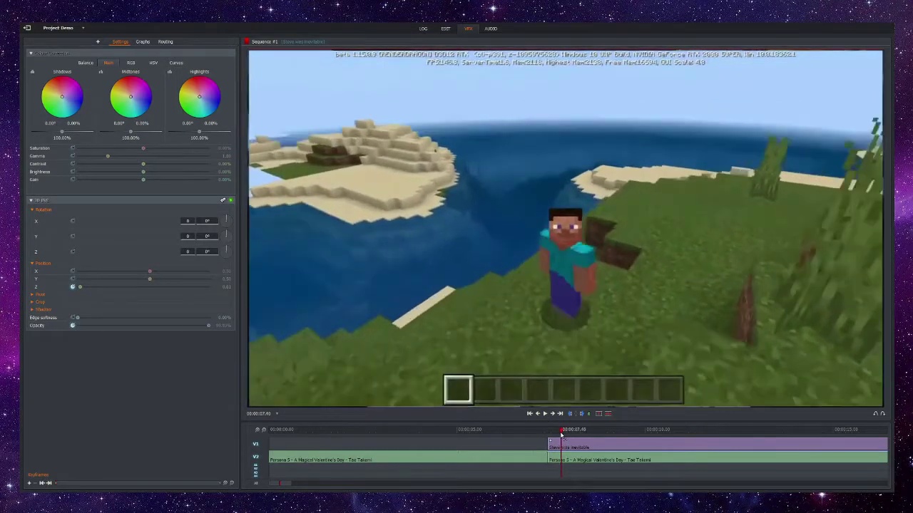
click(550, 433)
drag(551, 433, 549, 433)
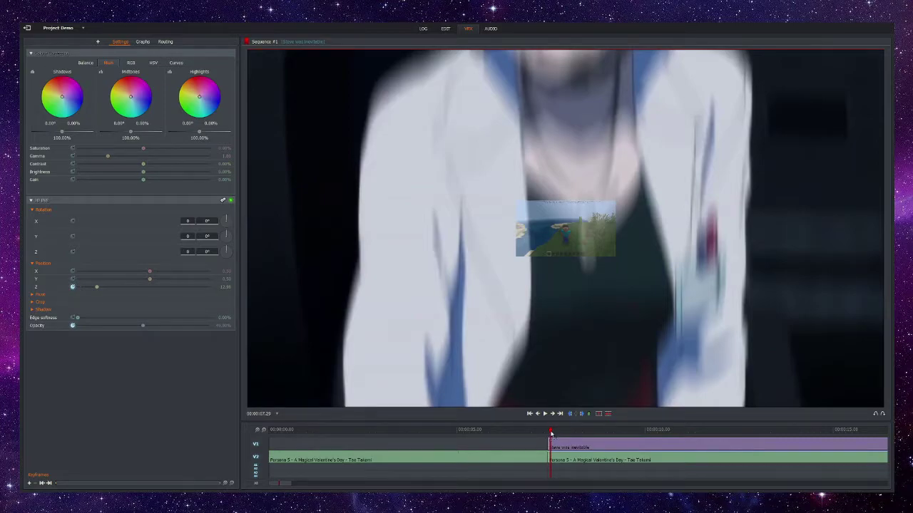
drag(550, 433, 548, 432)
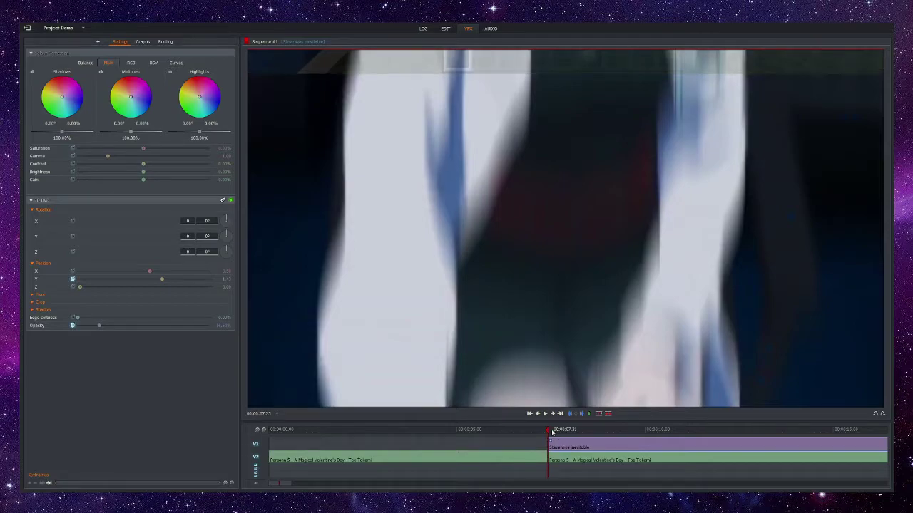
- Split the V1 and V2 clips at 00:00:10.35 and delete the sections after the cut
drag(550, 433, 371, 440)
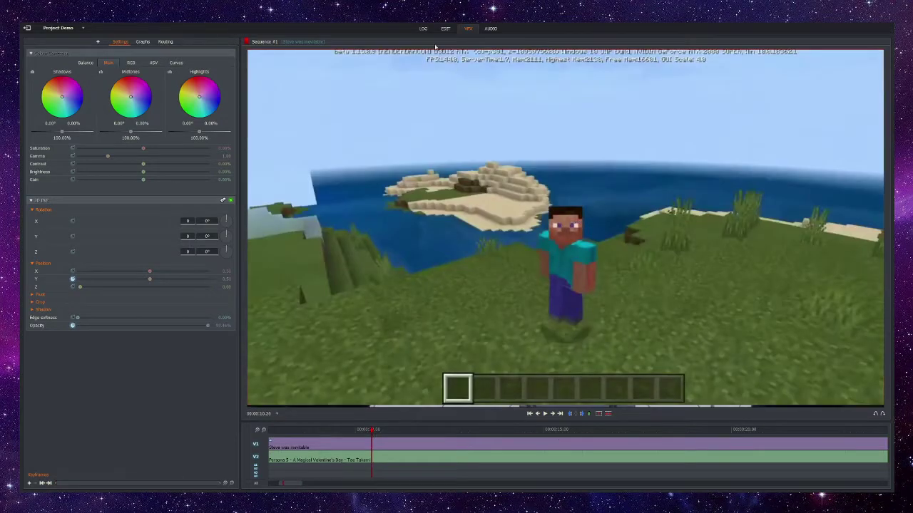
click(445, 28)
click(477, 380)
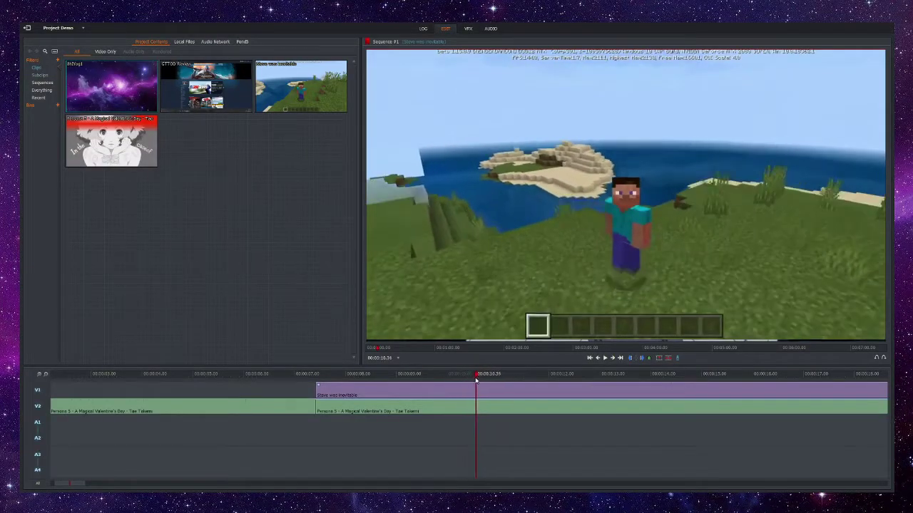
drag(476, 380, 477, 381)
key(c)
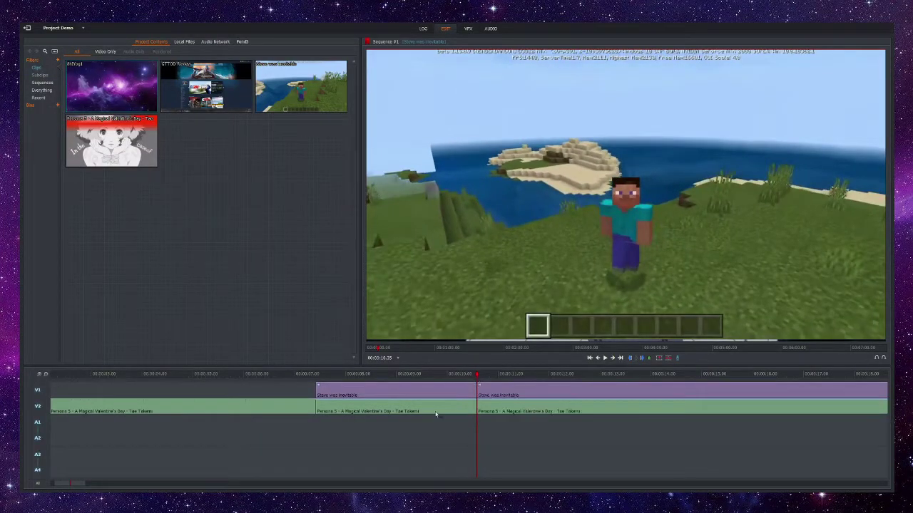
right_click(521, 403)
click(537, 423)
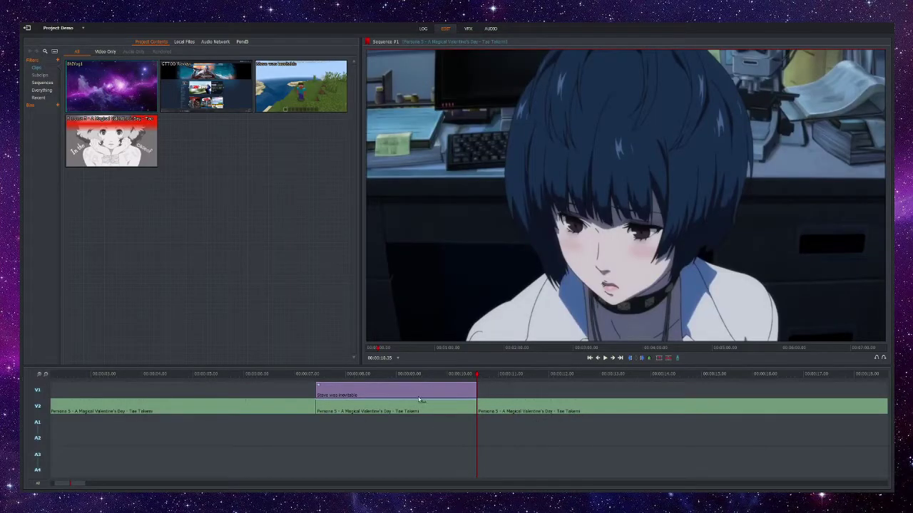
right_click(508, 408)
click(531, 428)
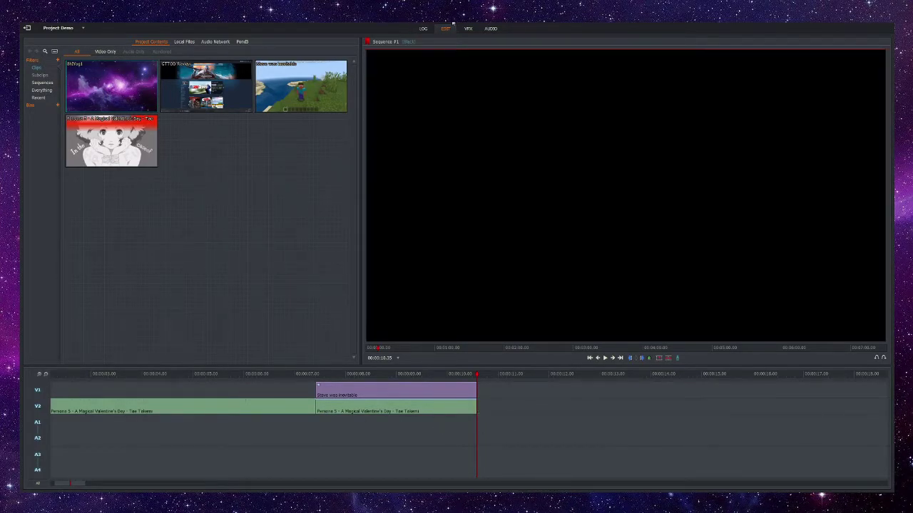
- Set the Steve clip's 3D DVE Y position to 0 at its last frame, 00:00:10.34
click(467, 28)
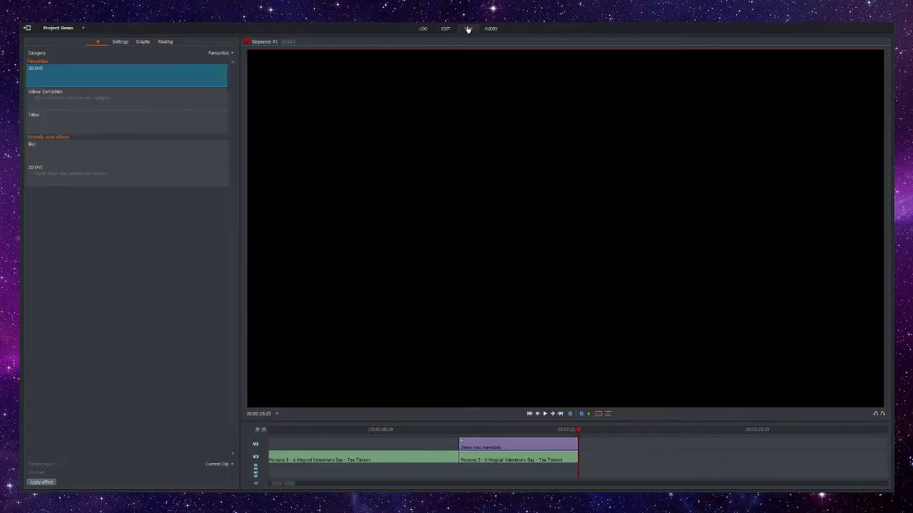
click(536, 414)
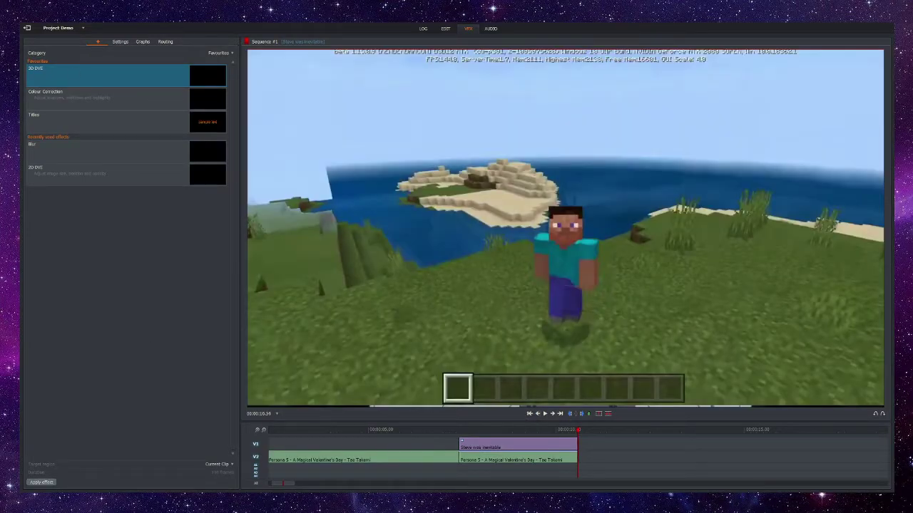
click(119, 41)
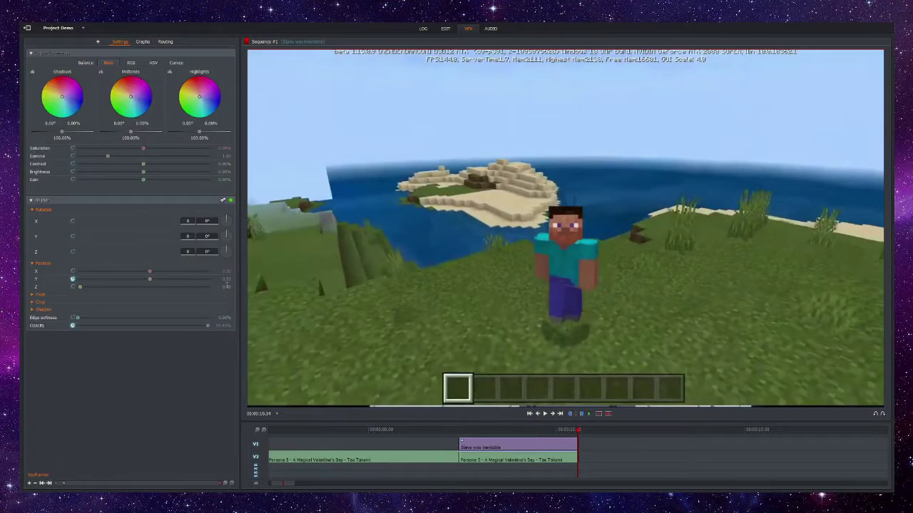
click(228, 278)
key(Return)
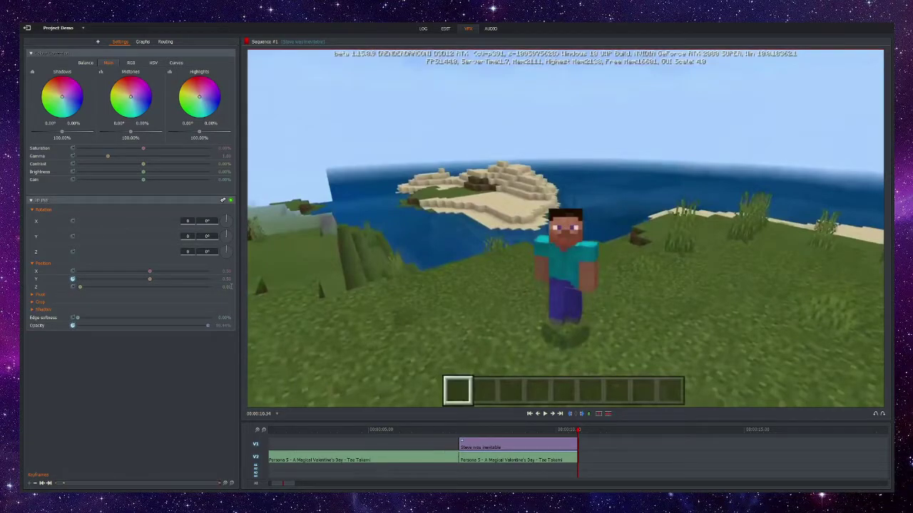
click(229, 286)
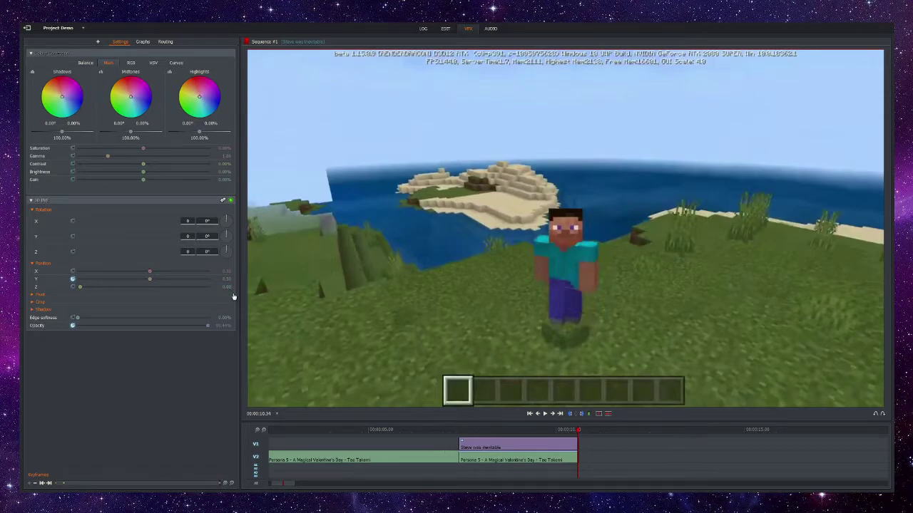